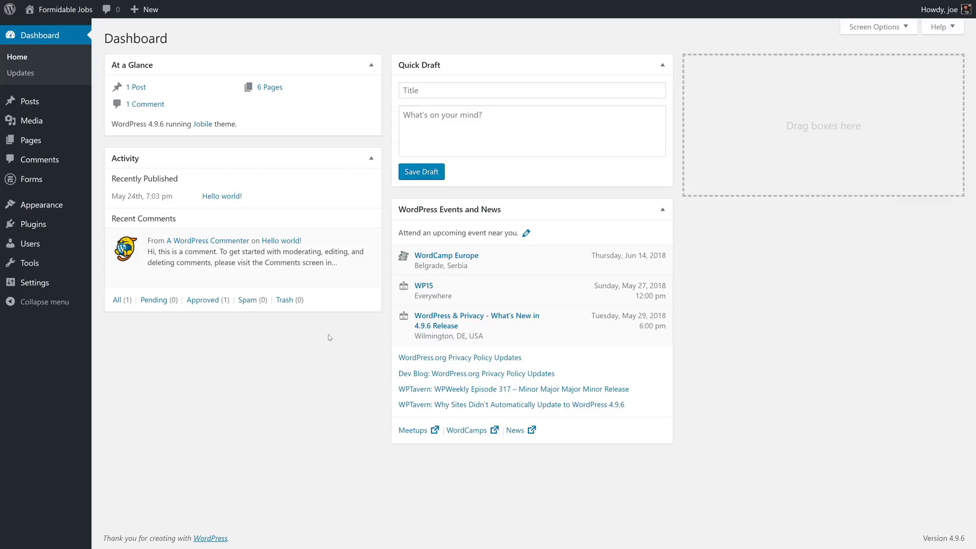
- Start a new Formidable view titled 'Job Listings'
mouse_move(63, 175)
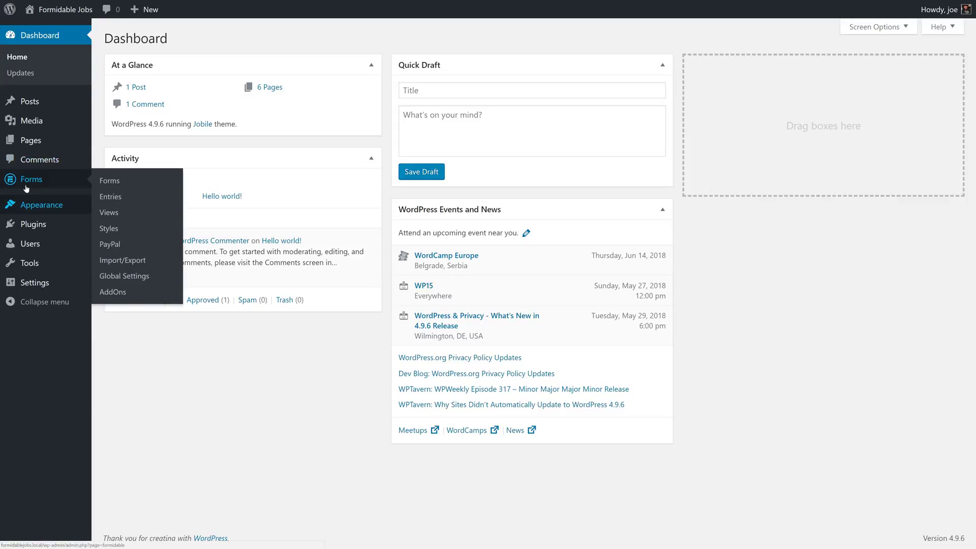
click(109, 212)
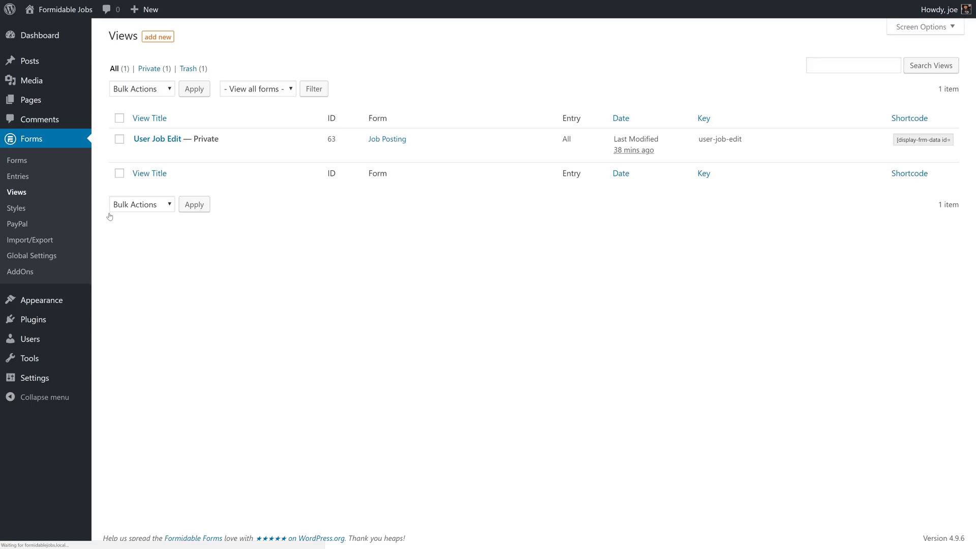
click(159, 37)
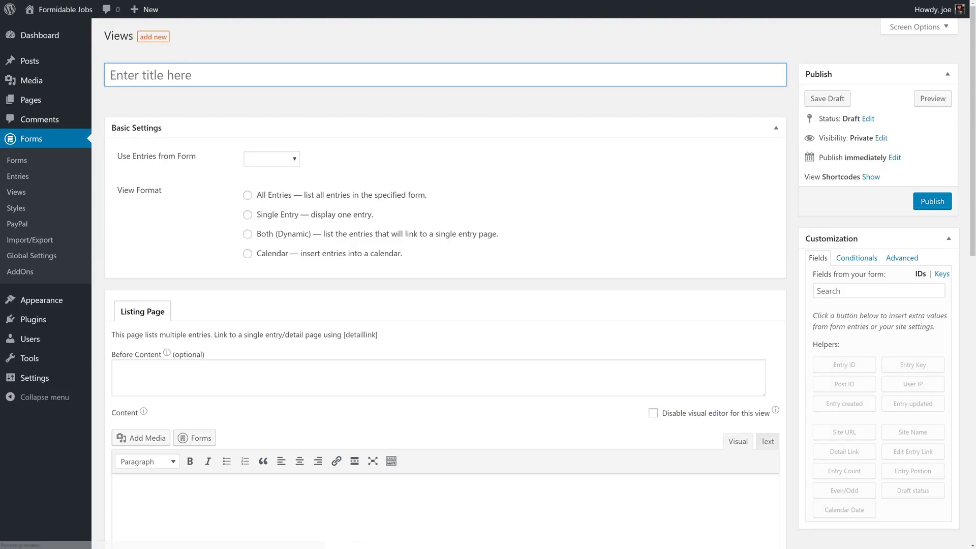
text(Job )
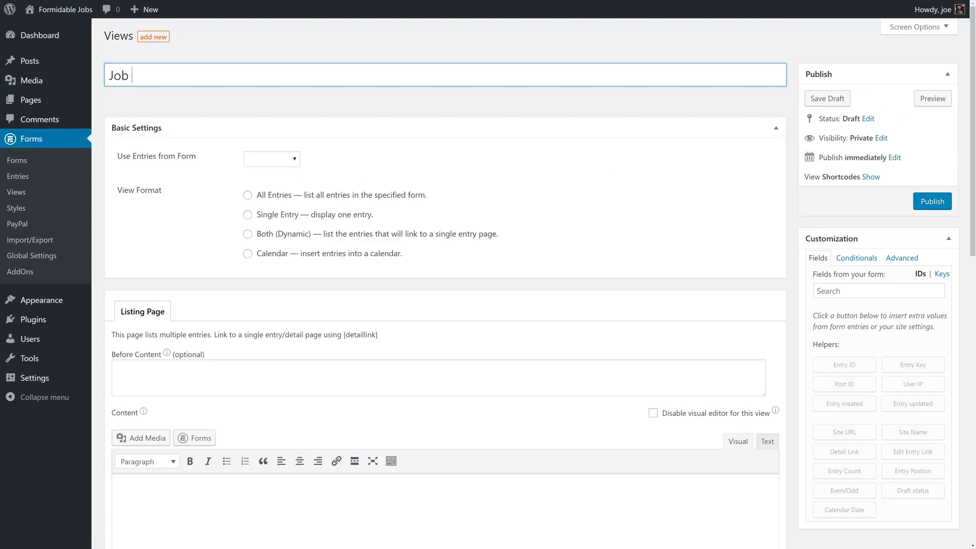
text(Listings)
- Draw the view's entries from the Job Posting form in Both (Dynamic) format
click(265, 160)
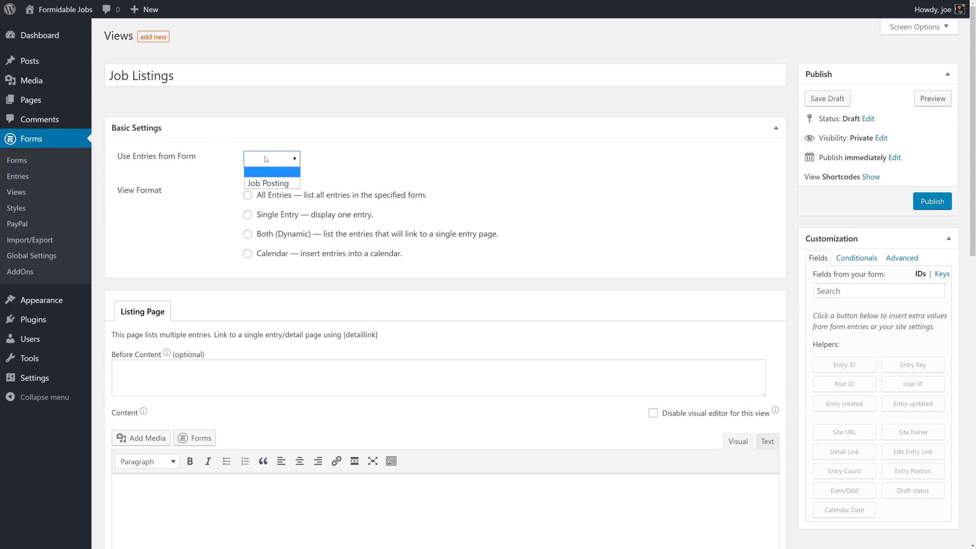
click(280, 183)
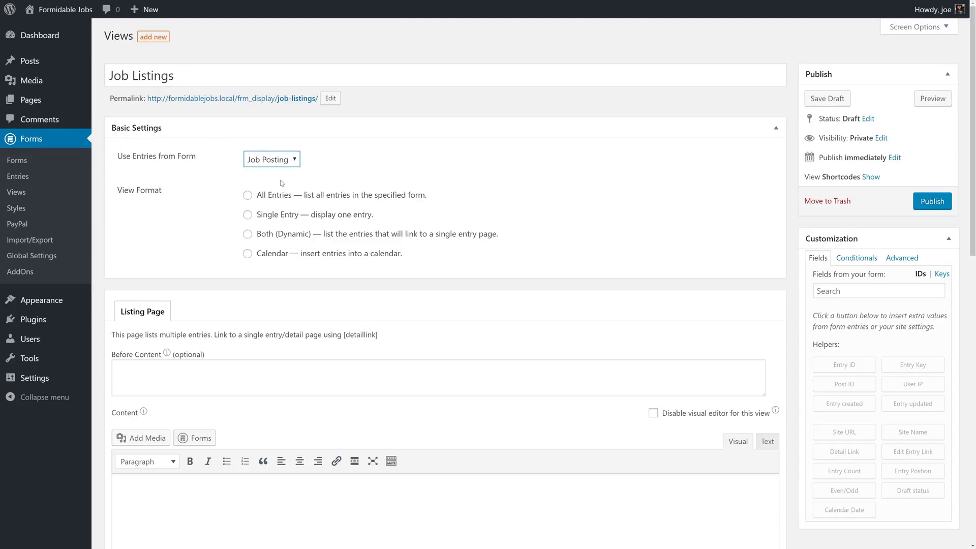
click(252, 233)
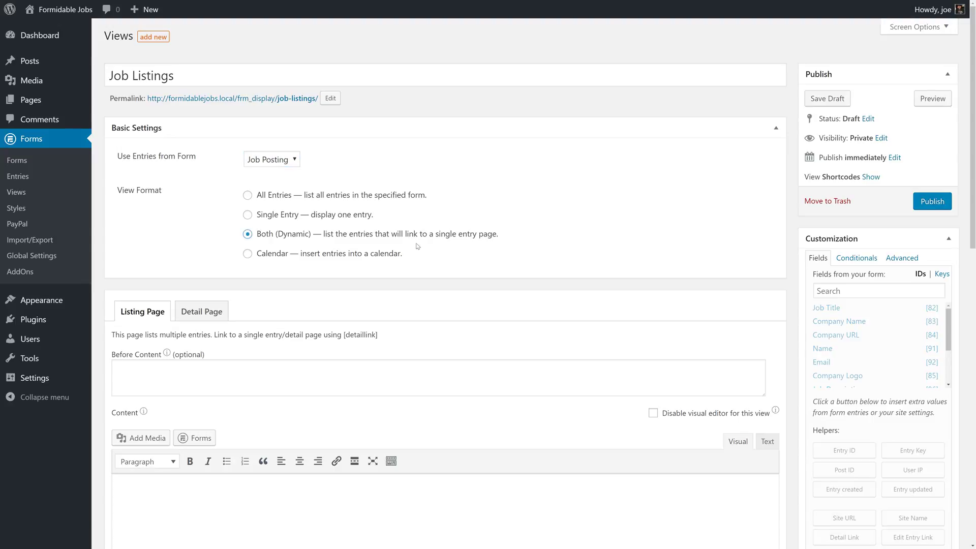
click(248, 197)
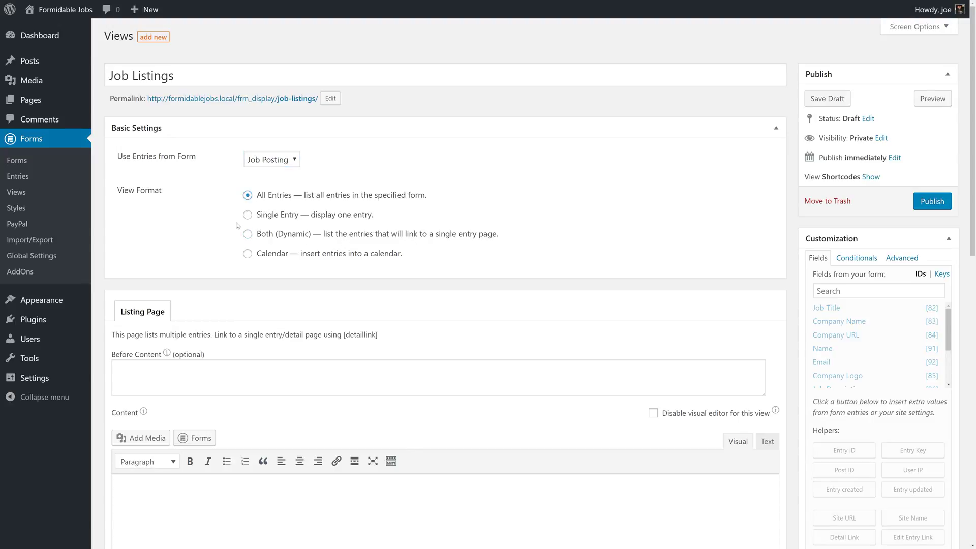
click(249, 235)
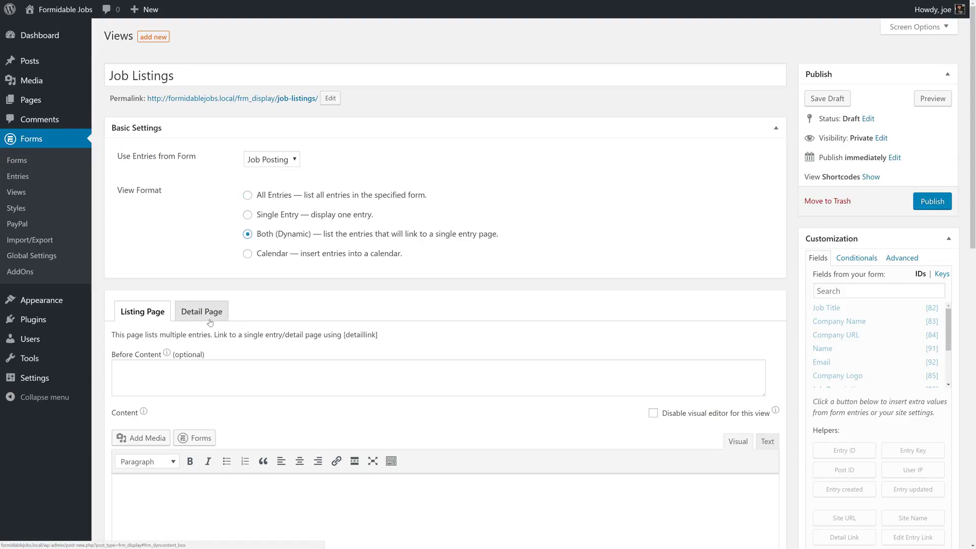
scroll(289, 354, down, 1)
scroll(290, 354, down, 1)
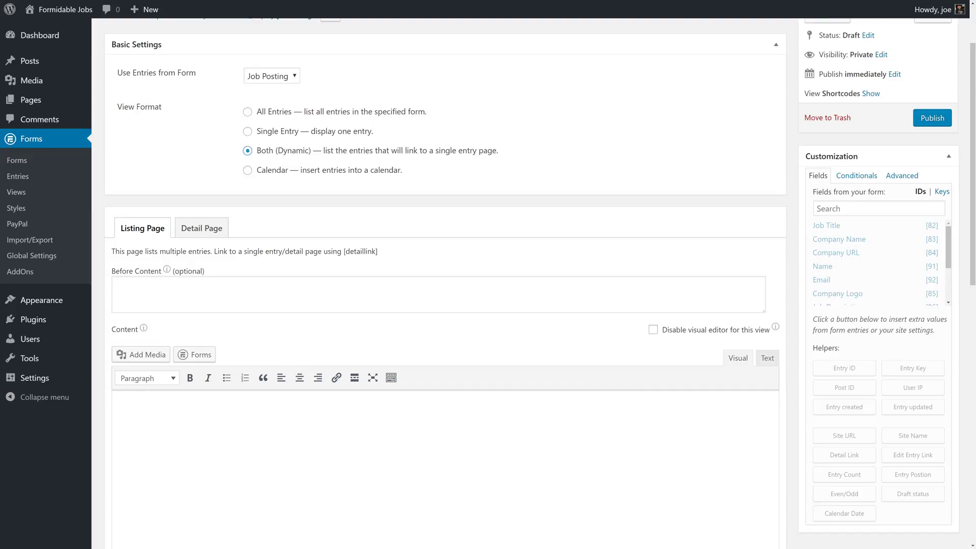
scroll(289, 354, down, 1)
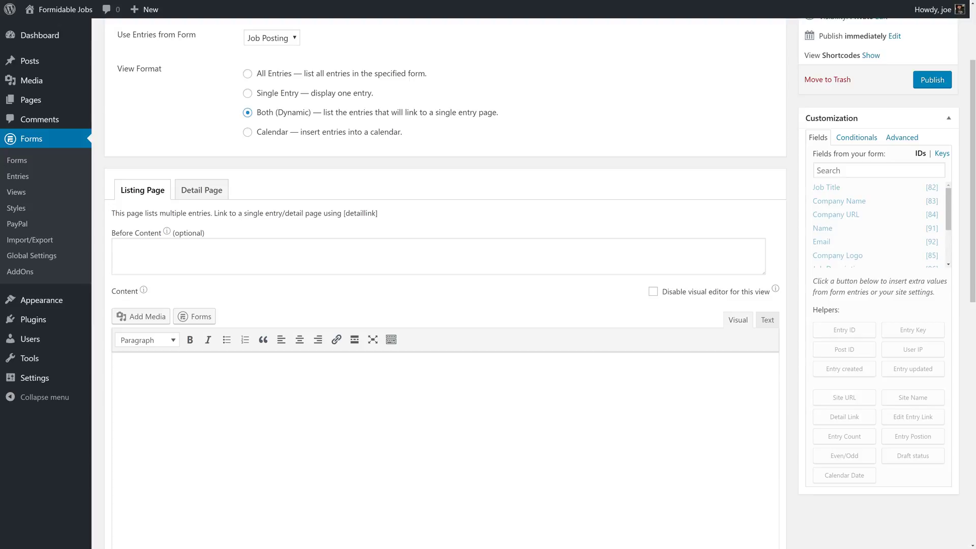
click(203, 197)
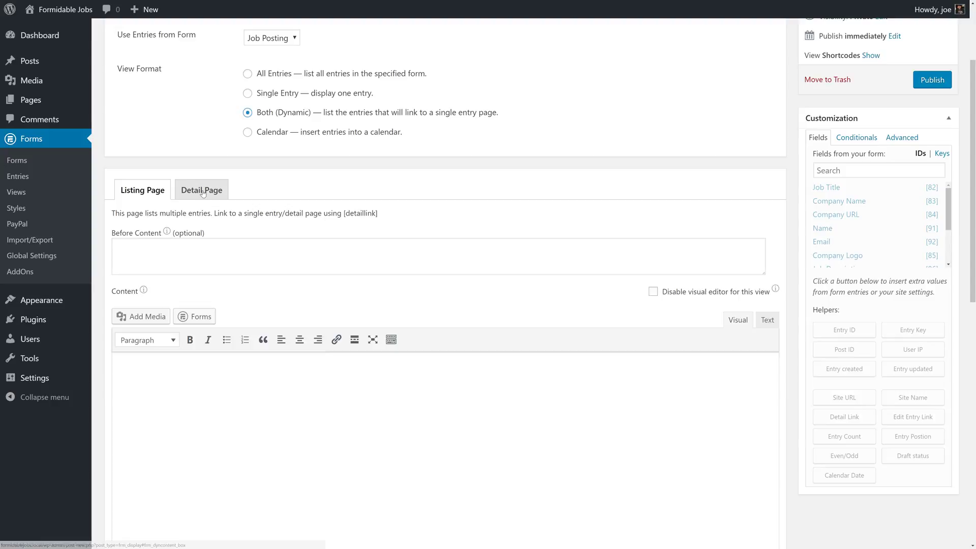
click(154, 196)
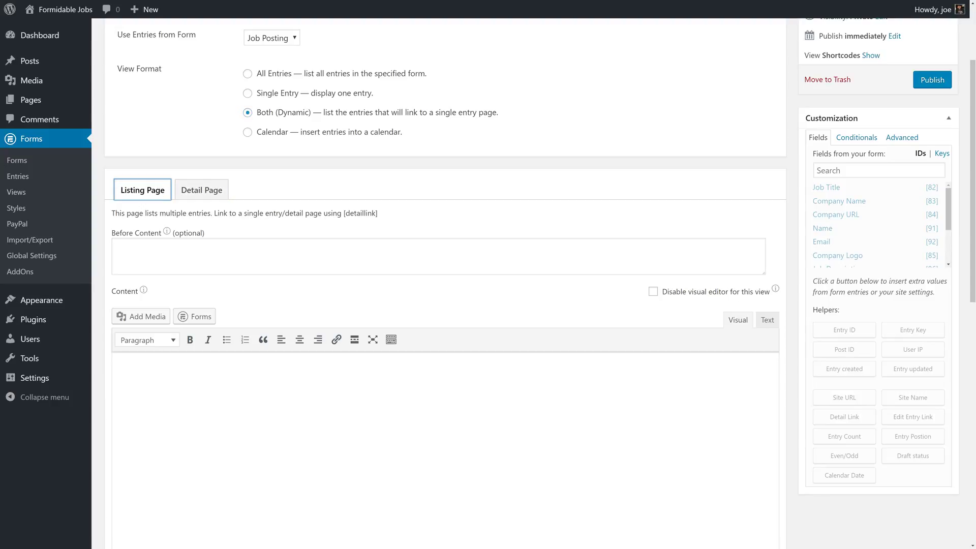
click(118, 363)
- Write '[82] at [83]' in the listing content using the Job Title and Company Name fields
click(636, 381)
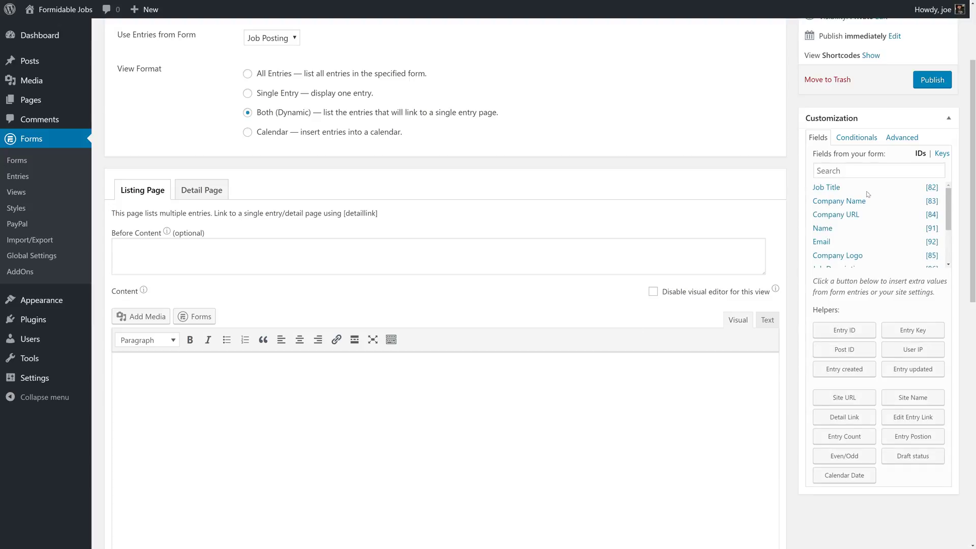
click(831, 191)
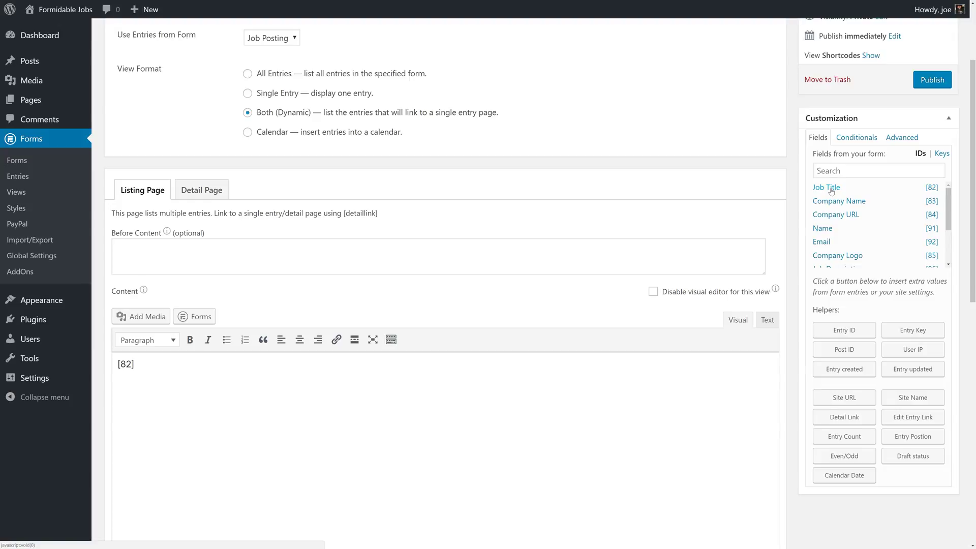
text(at)
click(858, 201)
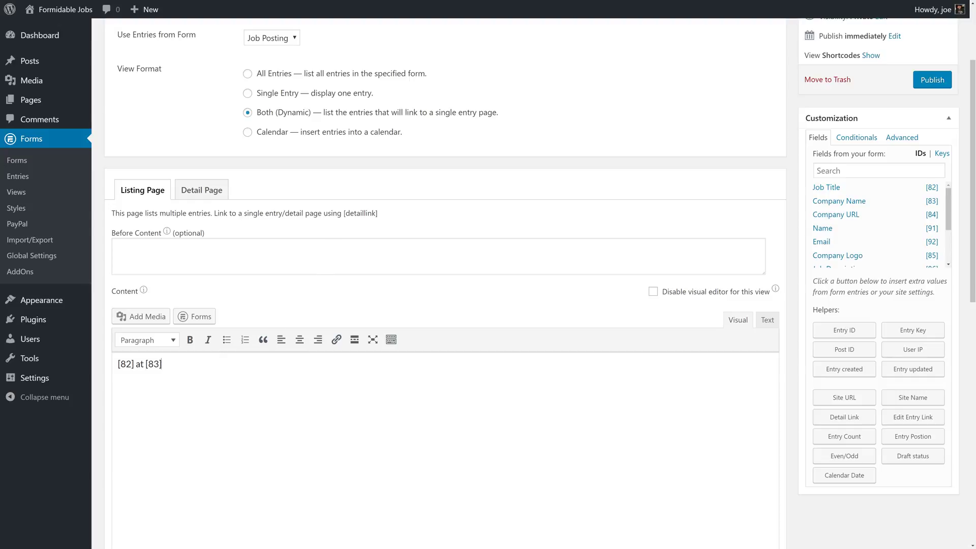
drag(344, 213, 381, 213)
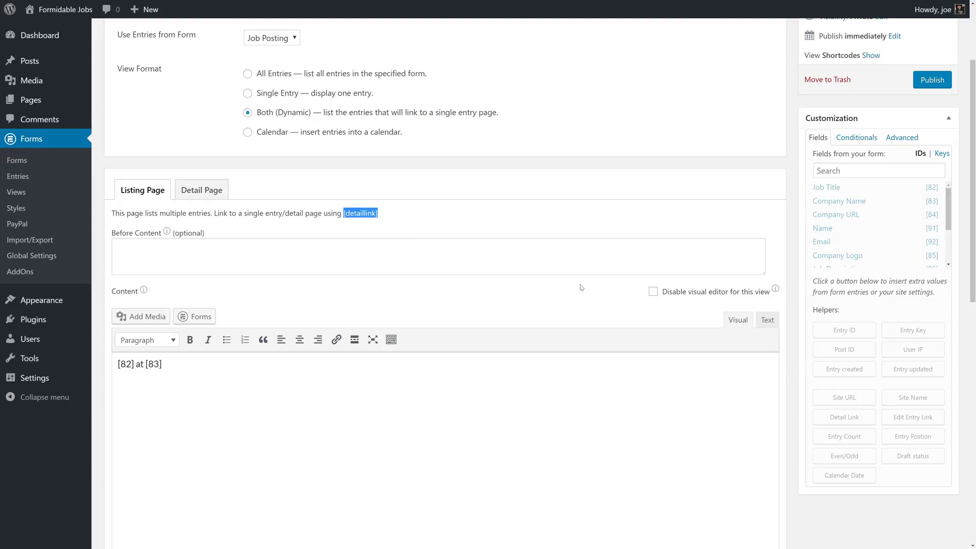
click(769, 321)
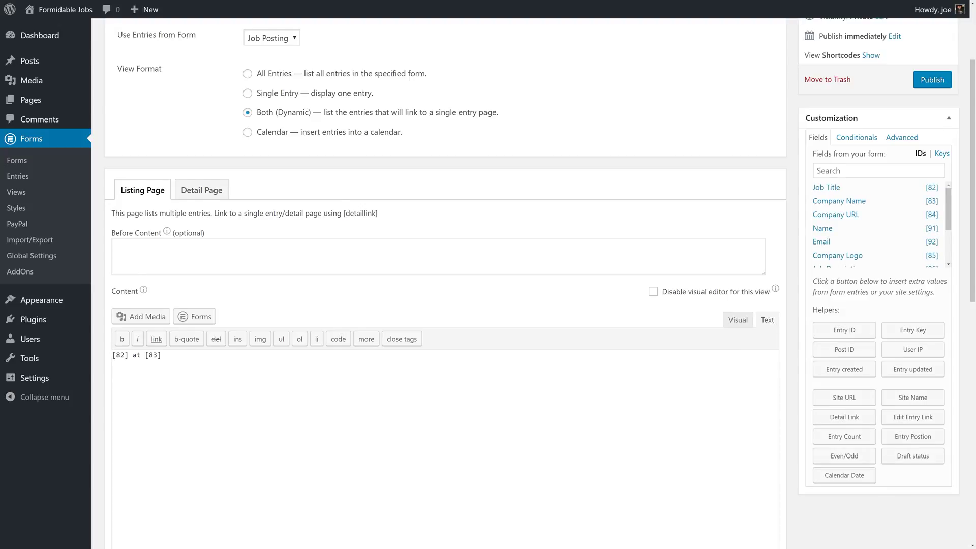
- Wrap the '[82] at [83]' line in a link to [detaillink]
scroll(539, 279, down, 2)
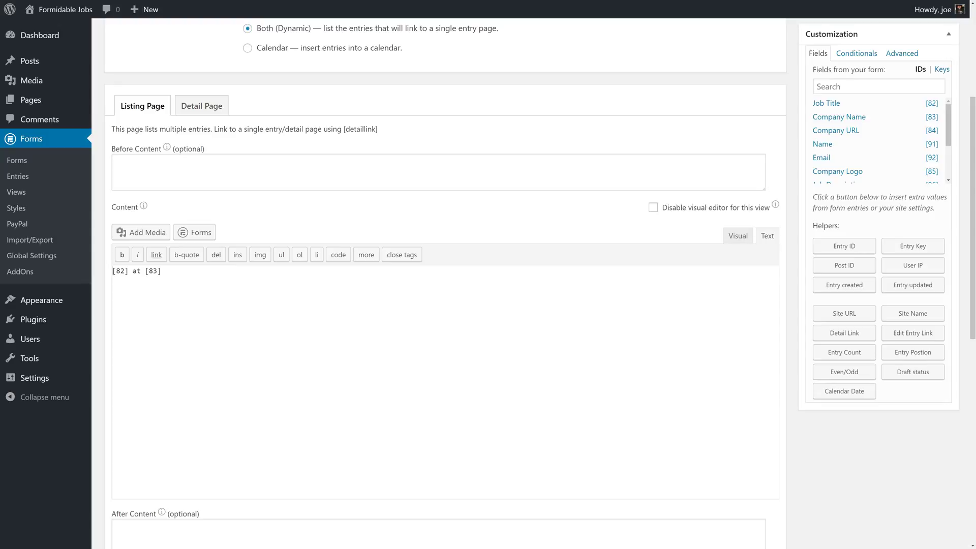
text(<A)
key(BackSpace)
text(a href="[detaillink]">)
key(End)
text(</a>)
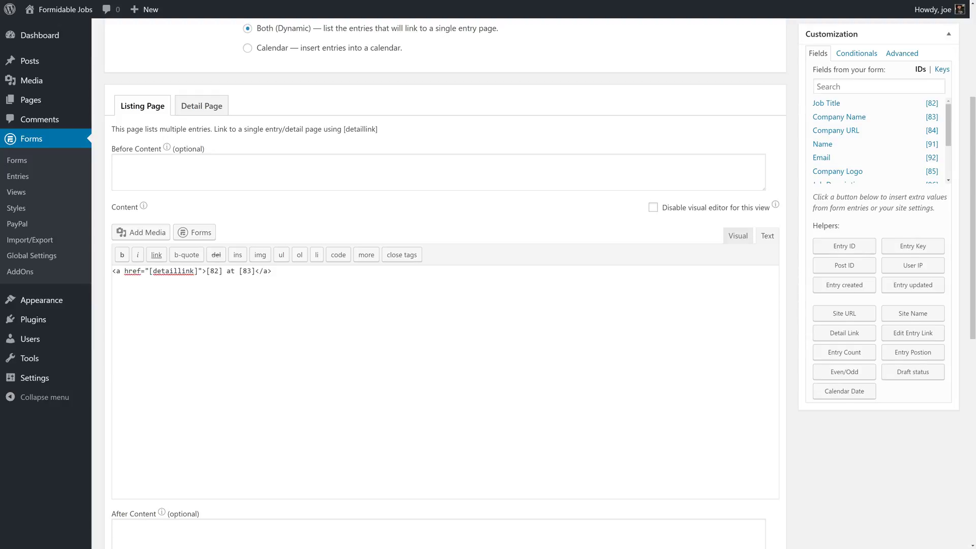
click(737, 235)
click(140, 280)
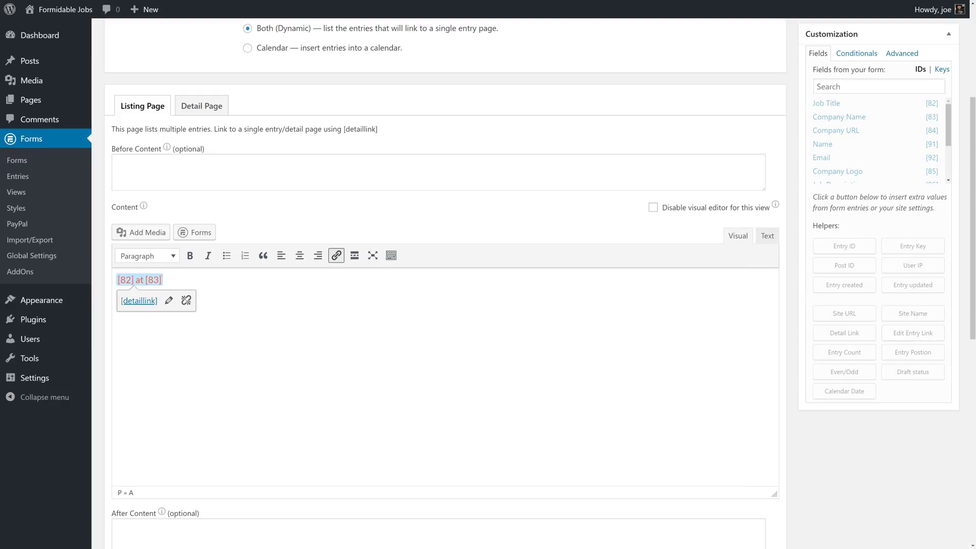
click(162, 279)
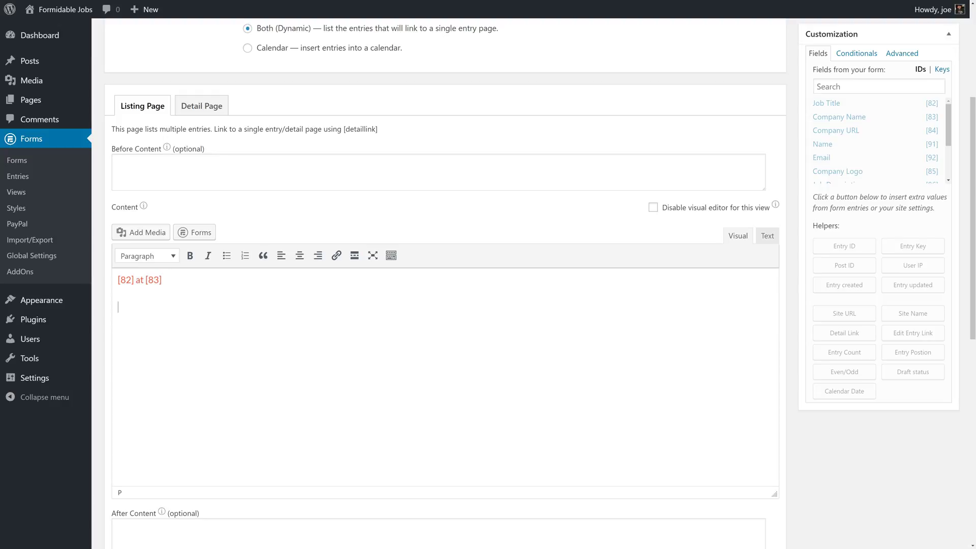
- Add a horizontal line below and make the linked job line a Heading 4
click(391, 256)
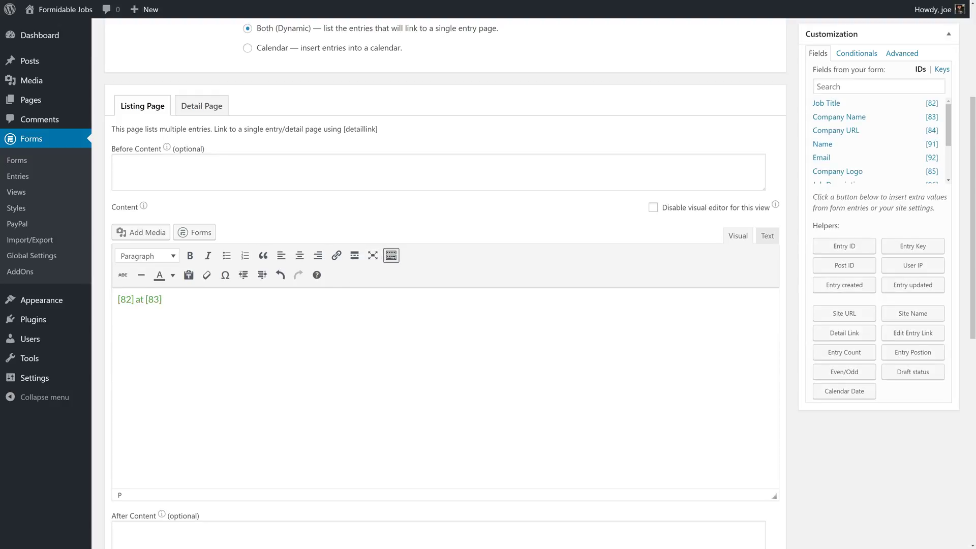
click(142, 276)
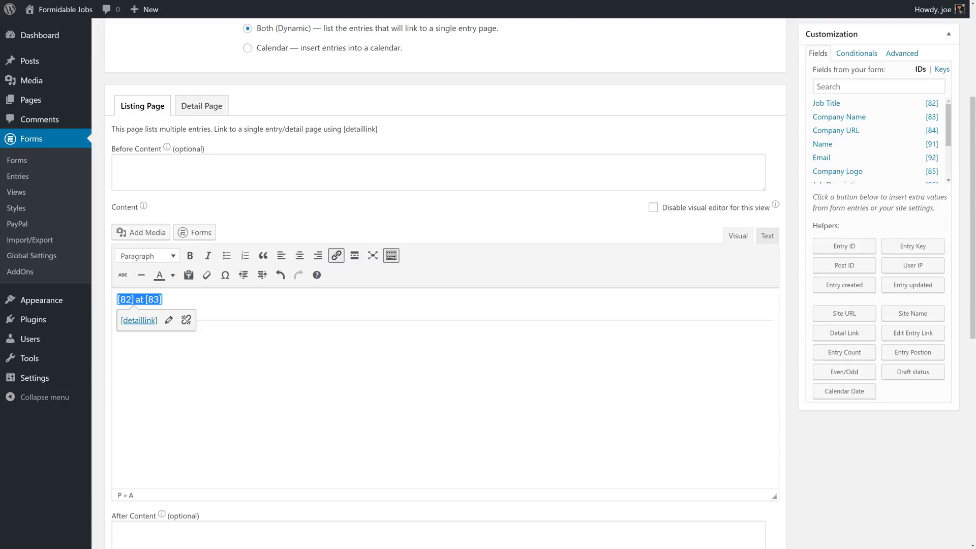
click(161, 258)
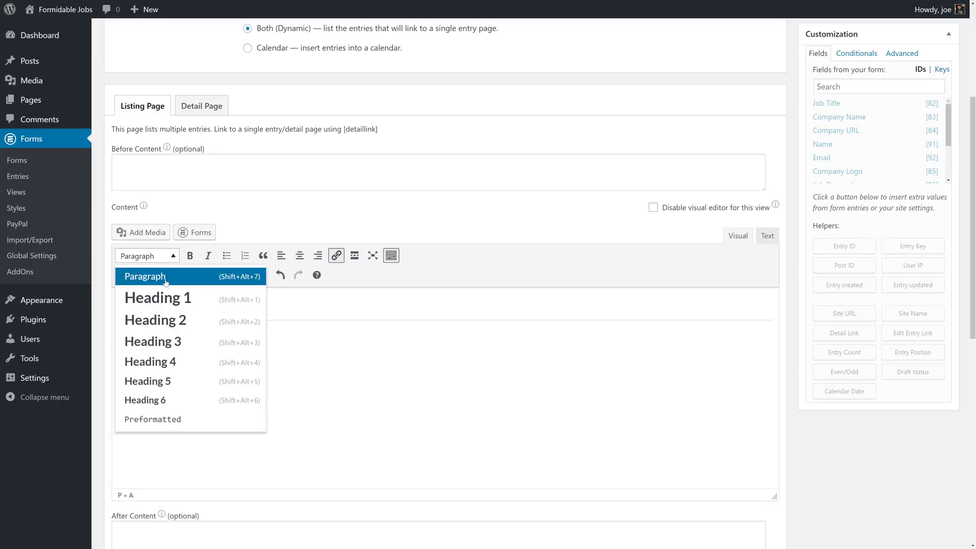
click(162, 363)
click(119, 333)
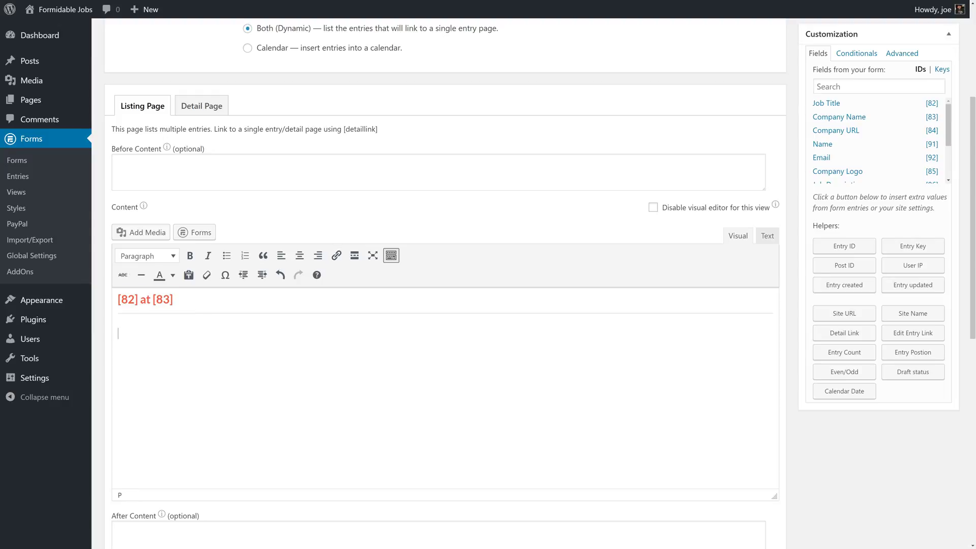
scroll(290, 385, down, 9)
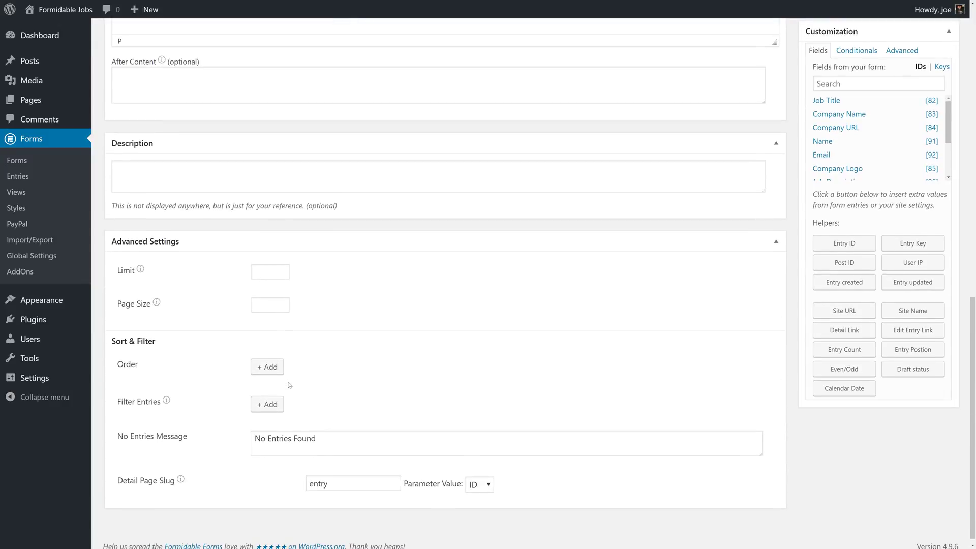
scroll(289, 385, up, 12)
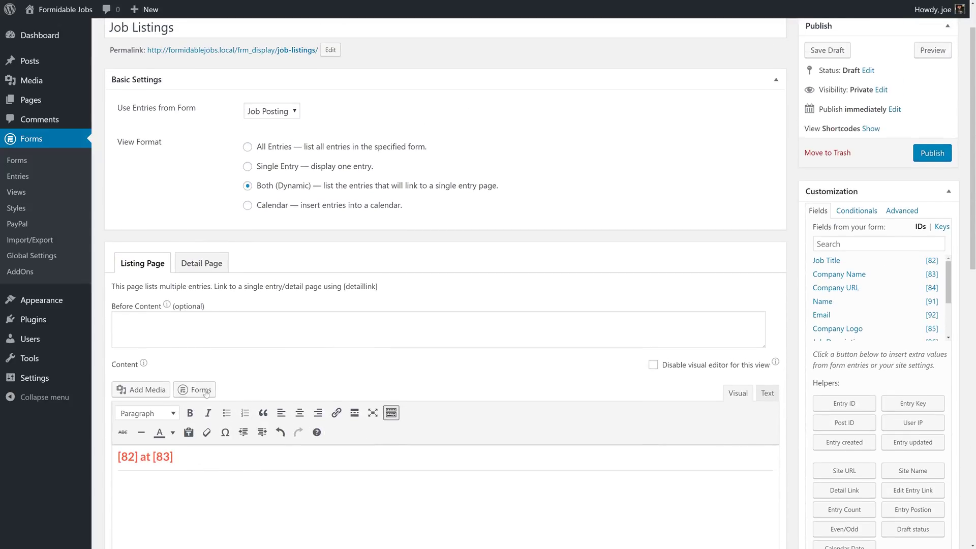
- Move an opening <div class="job-listings"> line from the content into Before Content
click(763, 395)
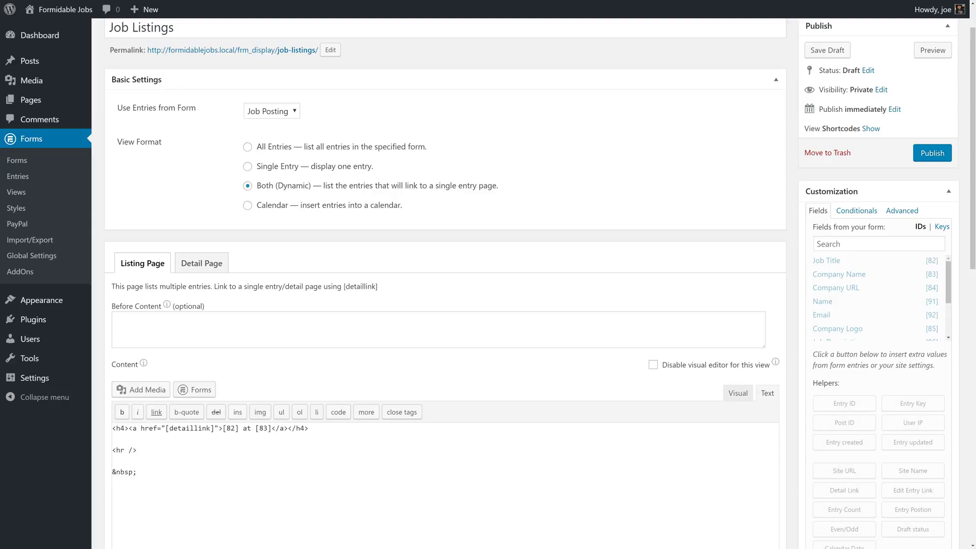
key(Return)
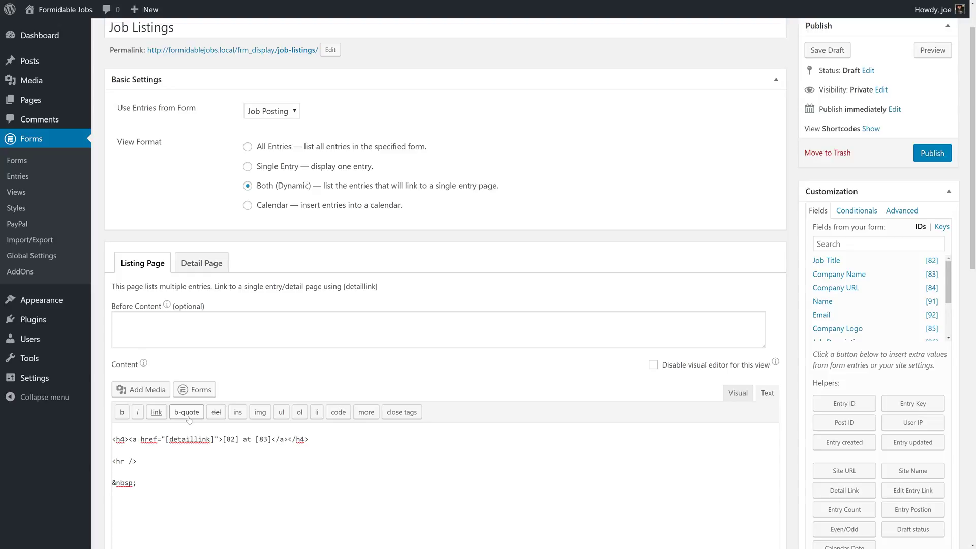
text(<div class="job-listings">)
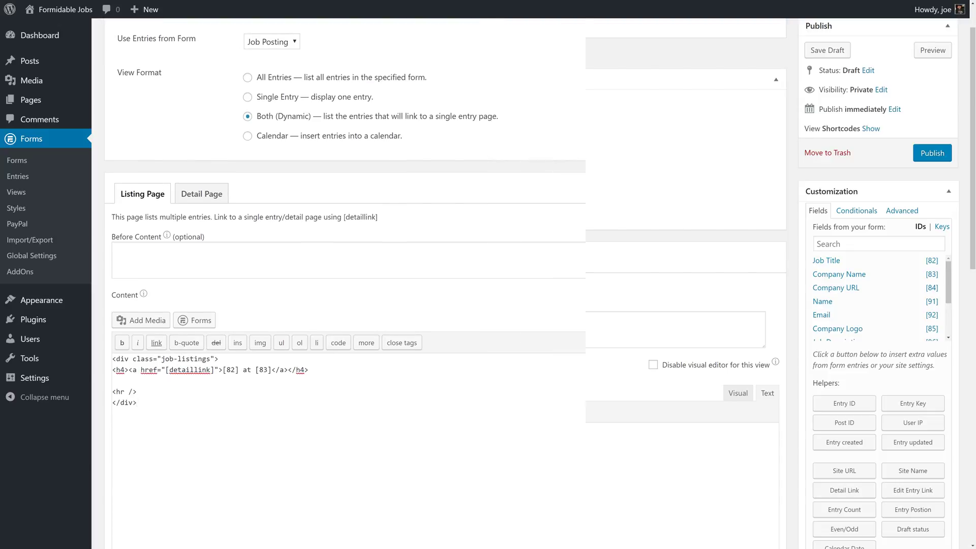
drag(218, 345, 102, 347)
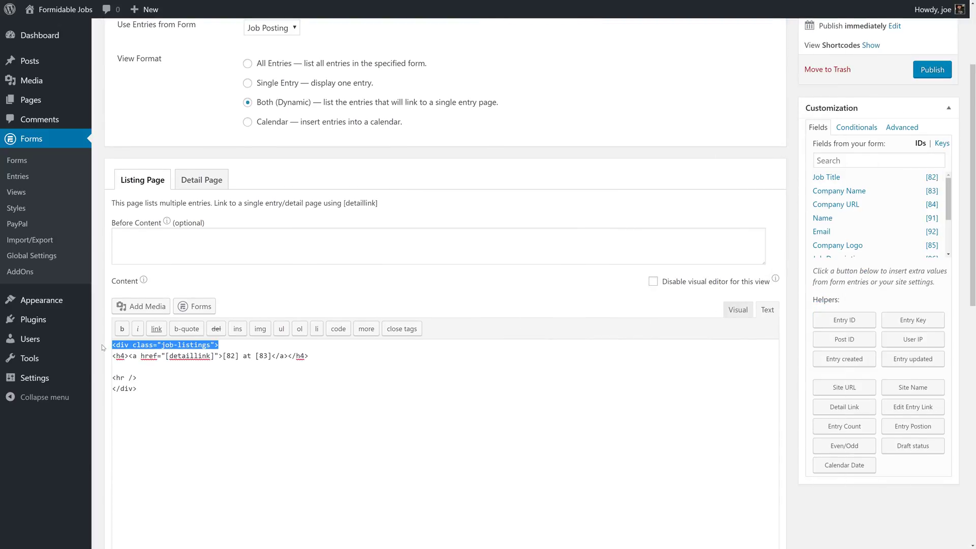
key(ctrl+x)
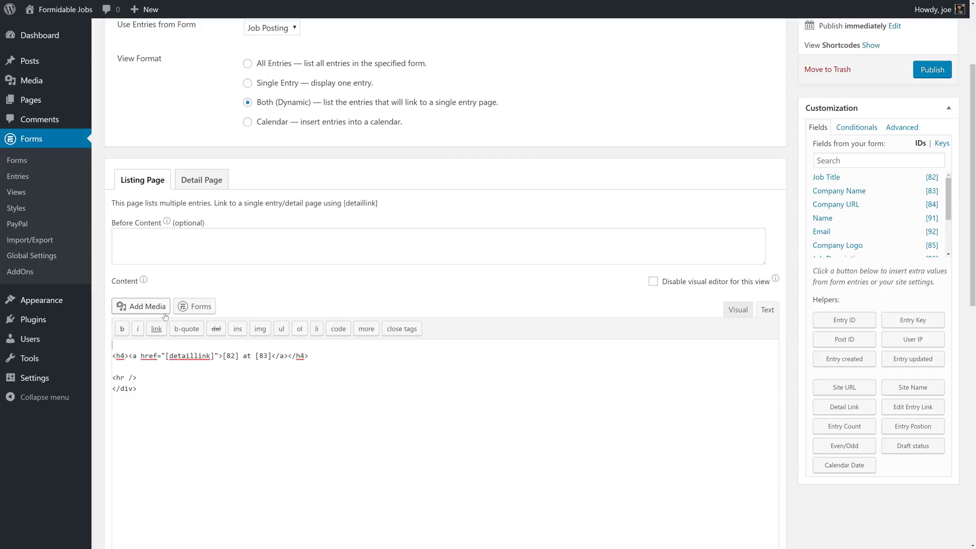
key(Delete)
click(207, 246)
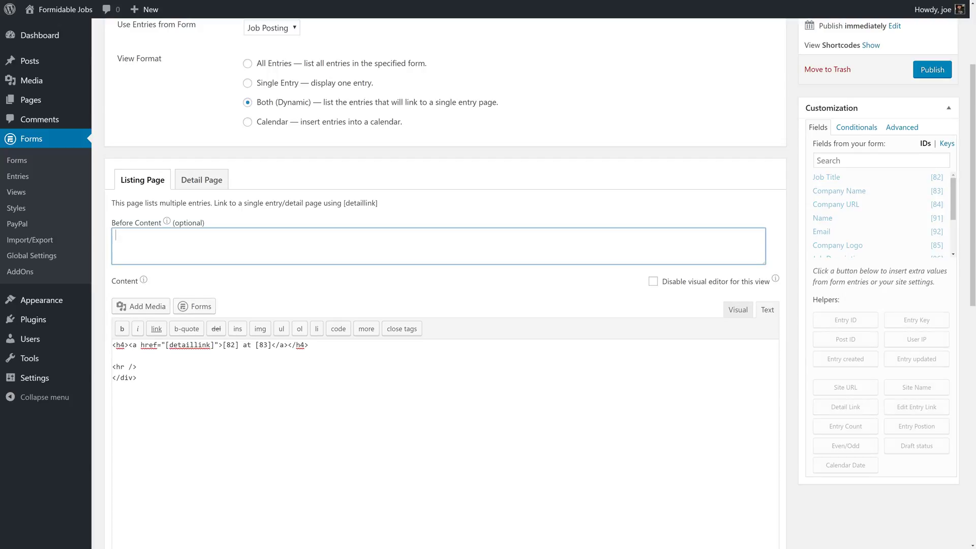
key(ctrl+v)
- Move the closing </div> into After Content and return to visual editing
drag(137, 377, 104, 382)
key(ctrl+x)
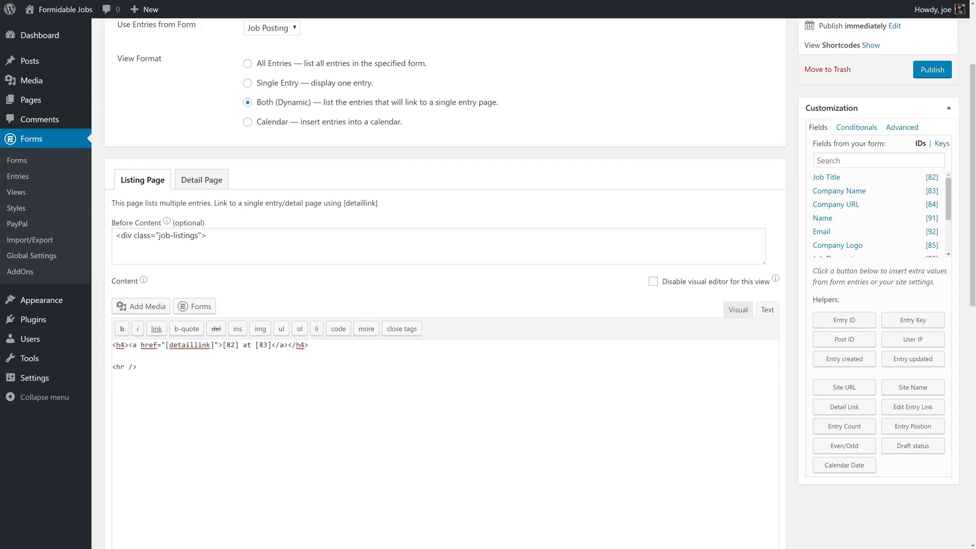
scroll(216, 356, down, 5)
click(216, 373)
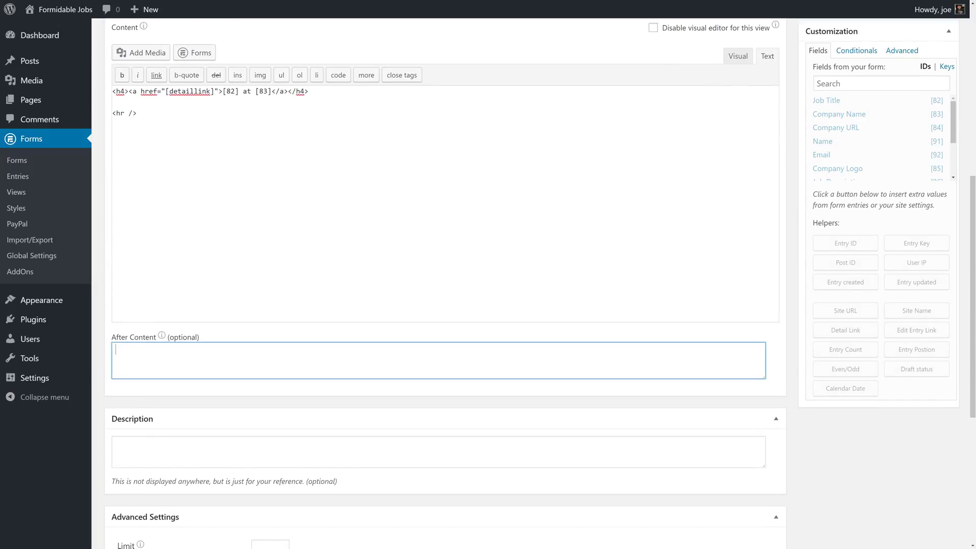
key(ctrl+v)
scroll(216, 389, up, 4)
click(735, 232)
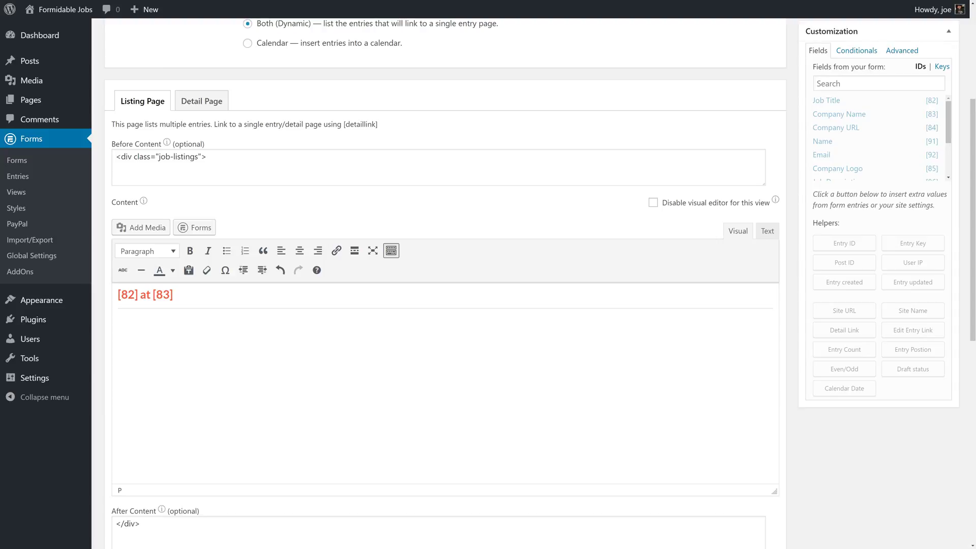
scroll(203, 188, up, 1)
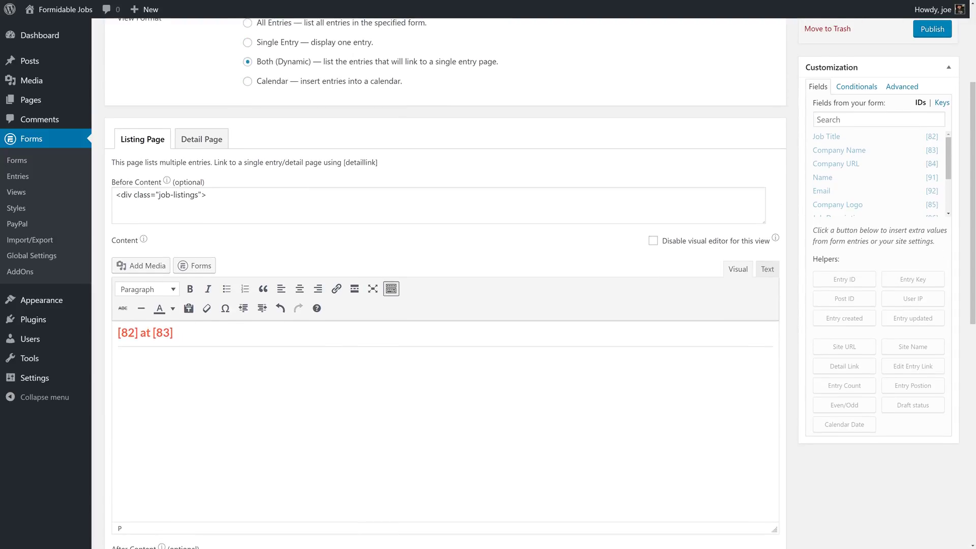
- On the Detail Page, add '[82] at [83]' formatted as Heading 2
click(202, 142)
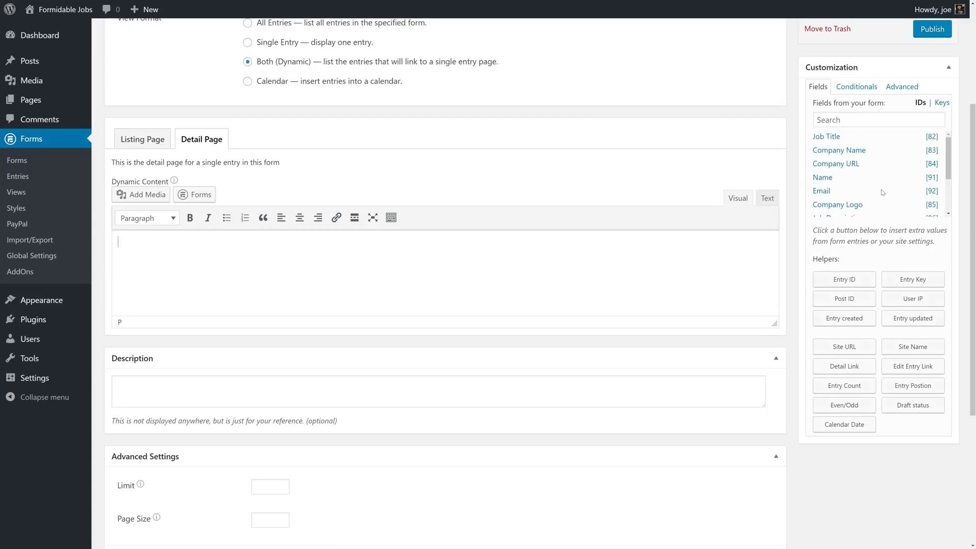
click(831, 138)
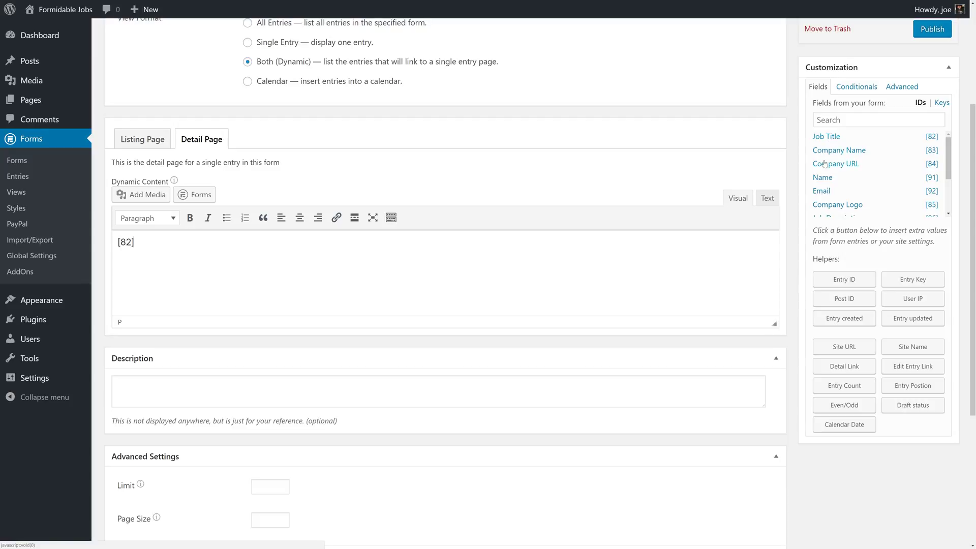
text(at)
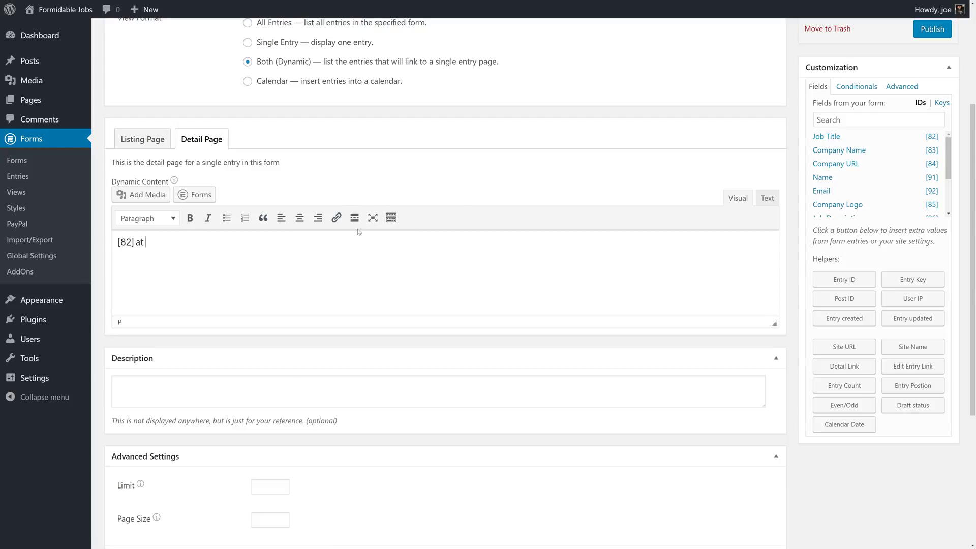
click(818, 151)
drag(163, 241, 102, 242)
click(147, 218)
click(147, 281)
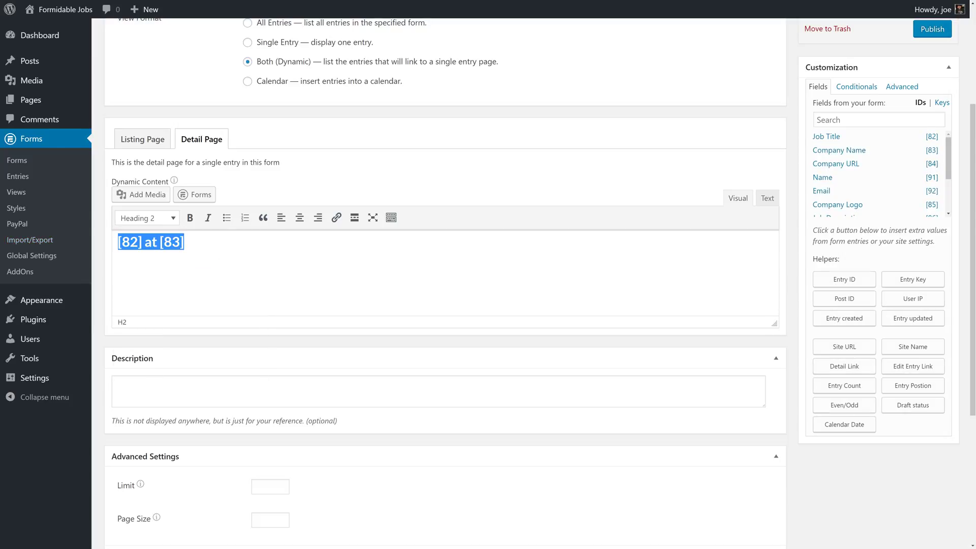
click(187, 242)
key(Return)
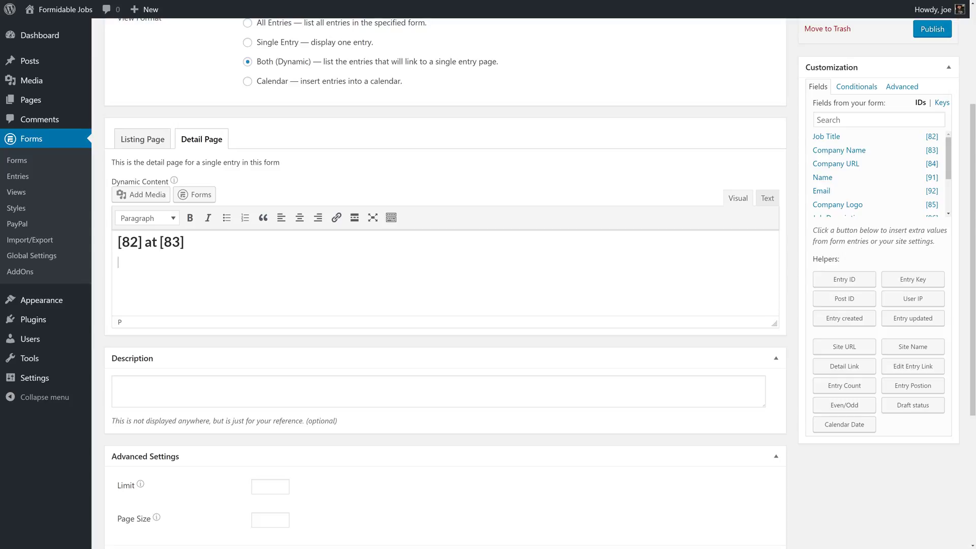
- Add the line 'Type: [87] | Location: [88]' below the heading
text(Type:)
scroll(874, 154, down, 2)
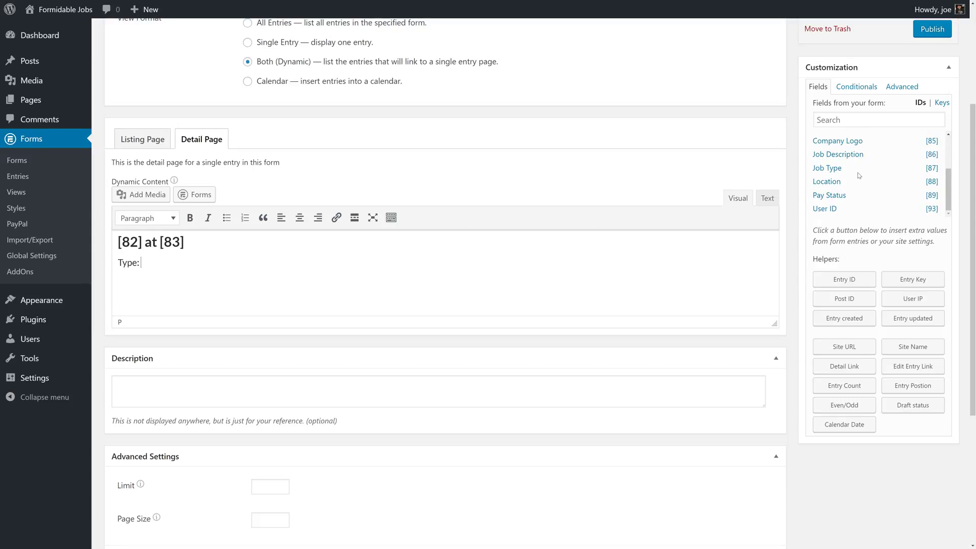
click(836, 169)
key(Return)
text(Location:)
key(BackSpace)
key(BackSpace)
key(BackSpace)
key(BackSpace)
key(BackSpace)
key(BackSpace)
key(BackSpace)
key(BackSpace)
key(BackSpace)
key(BackSpace)
key(BackSpace)
text(| Location:)
click(834, 182)
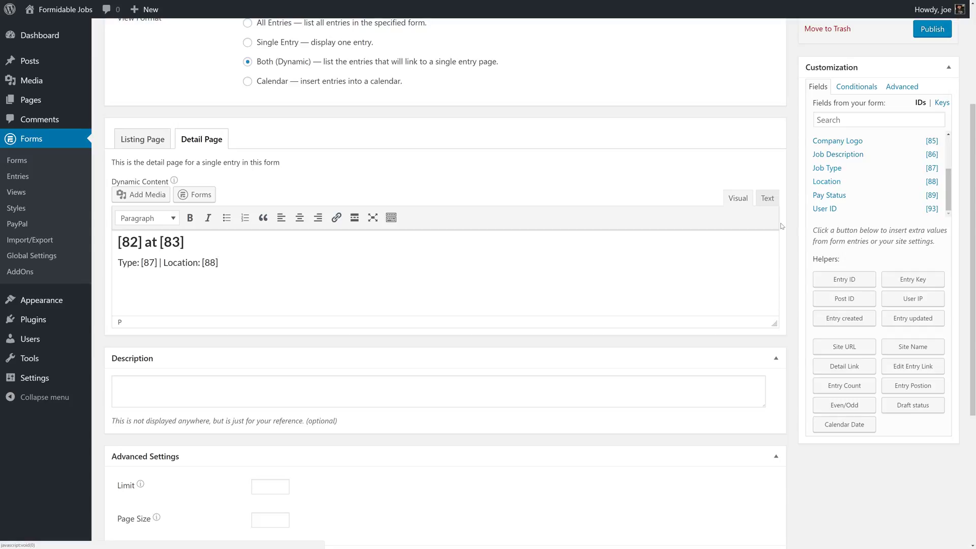
key(Return)
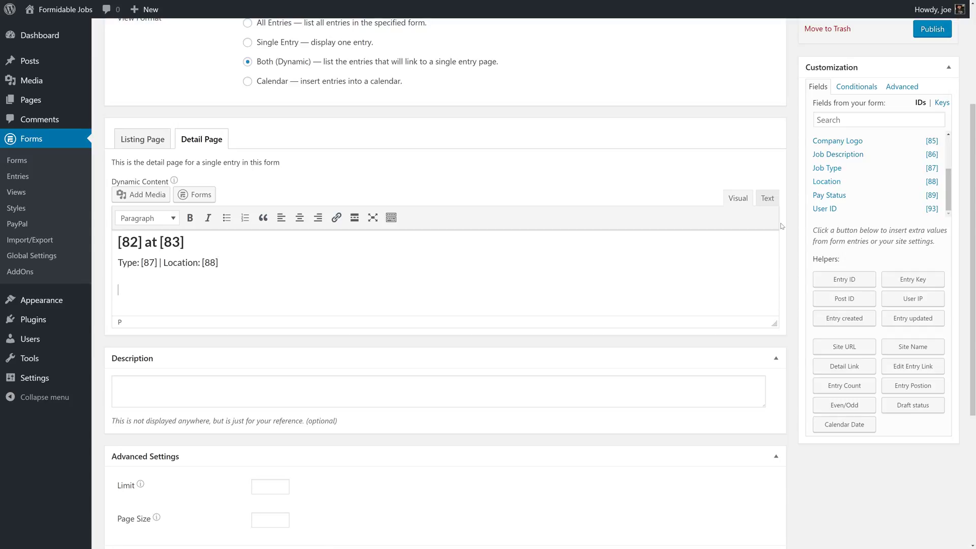
- Add the Job Description field [86] under a bold 'Description:' label
click(860, 159)
key(Return)
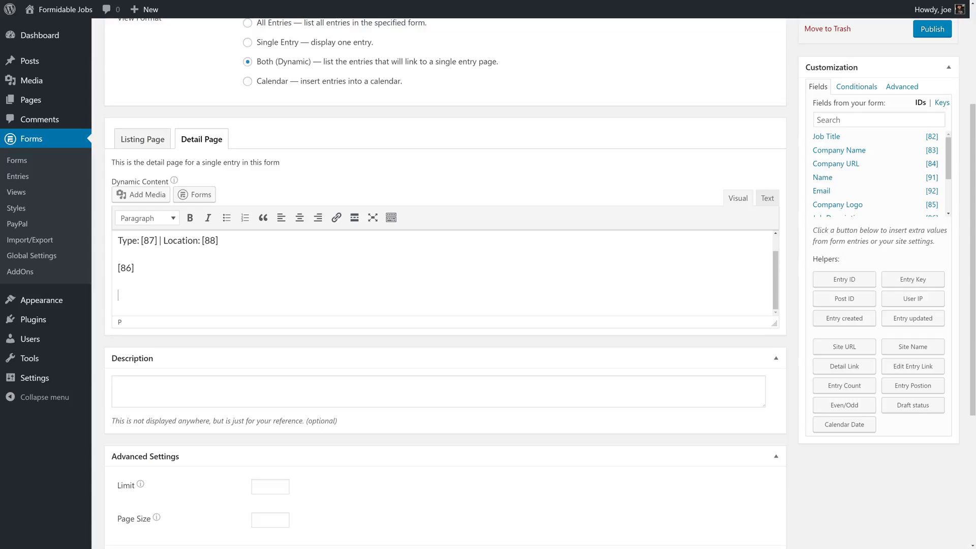
key(ctrl+b)
text(Desxri)
key(BackSpace)
key(BackSpace)
key(BackSpace)
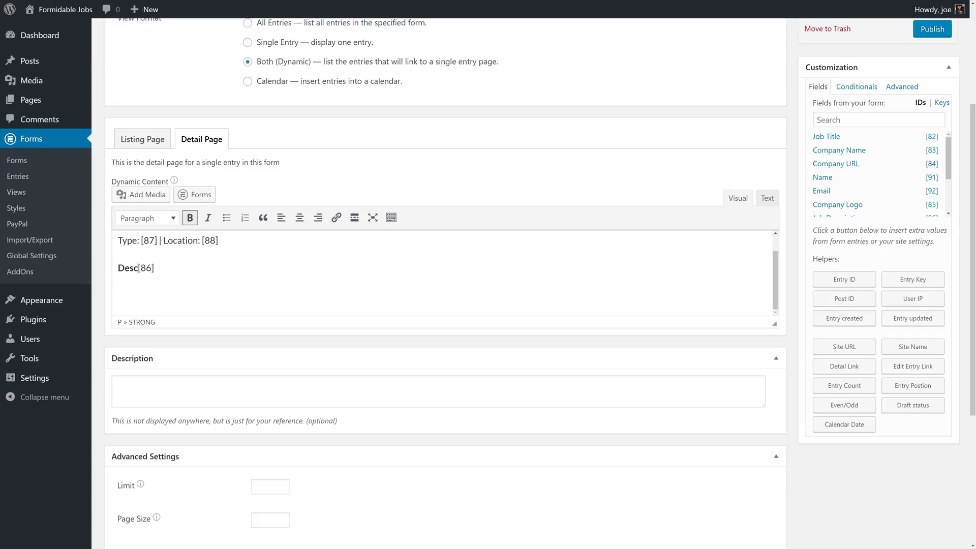
text(crio)
text(ption:)
key(Return)
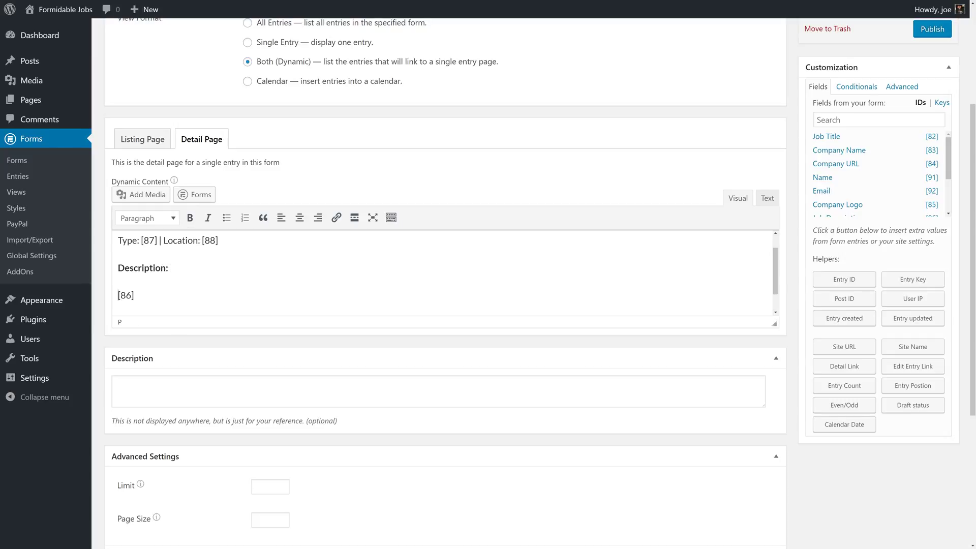
key(End)
key(Return)
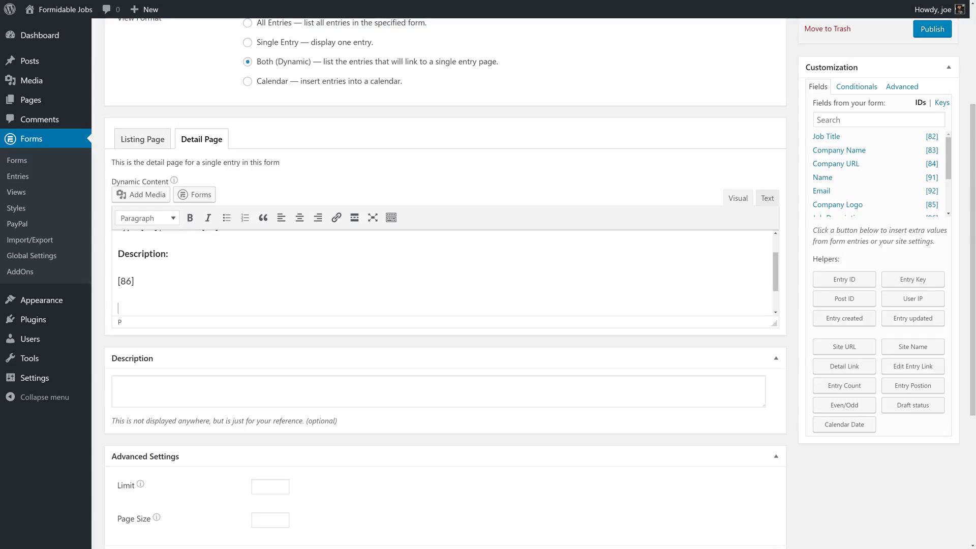
- Add 'Learn more about [83]' linked to the Company URL field [84]
text(Learn more about)
click(859, 152)
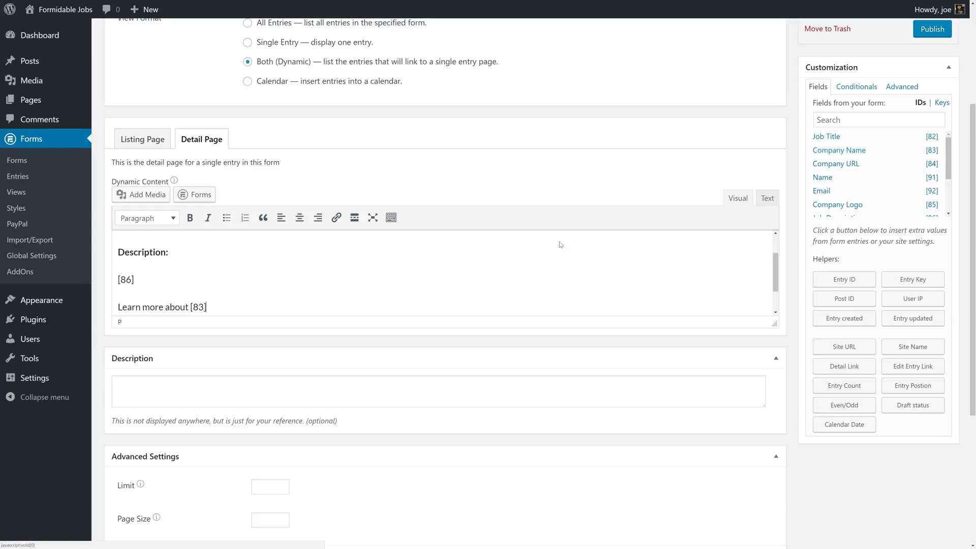
key(ctrl+shift+Left)
key(ctrl+shift+Left)
key(ctrl+shift+Left)
key(ctrl+shift+Left)
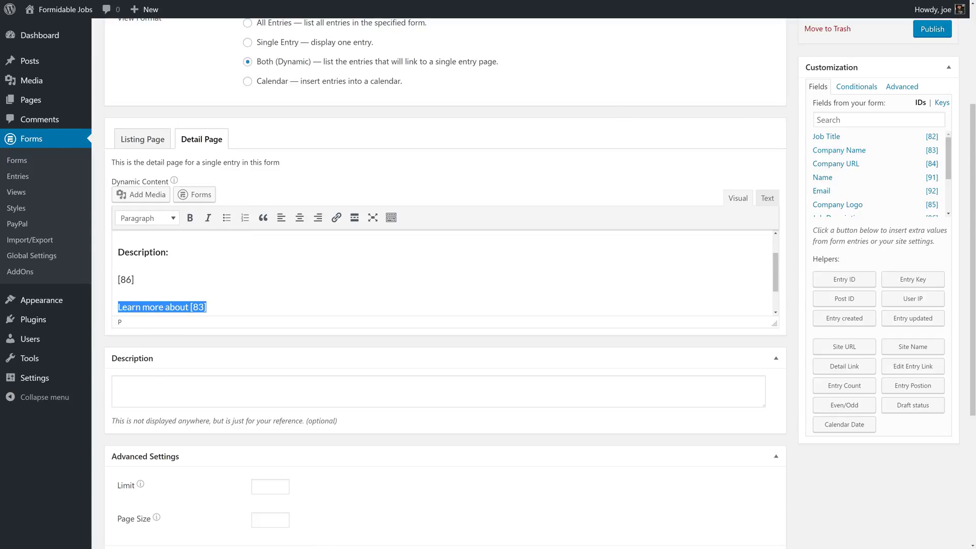
click(336, 217)
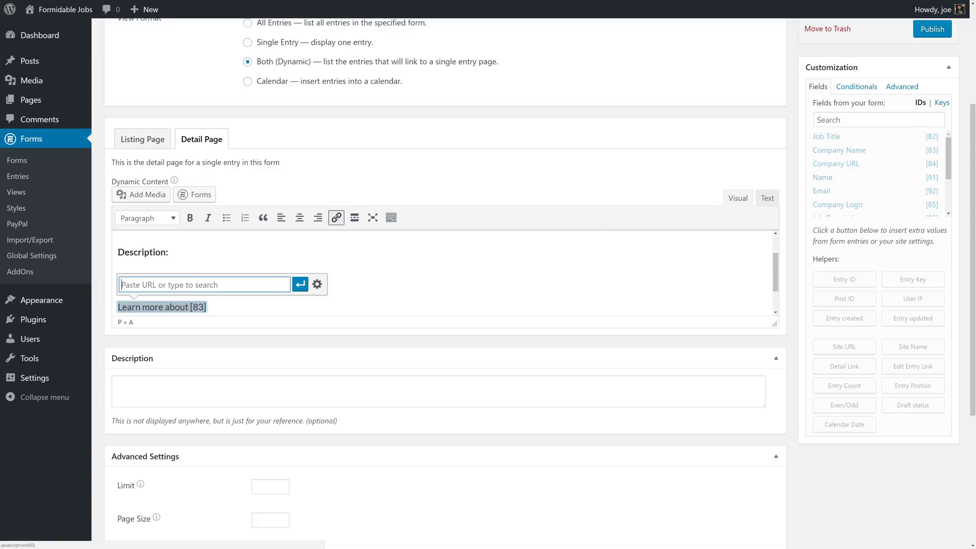
text([)
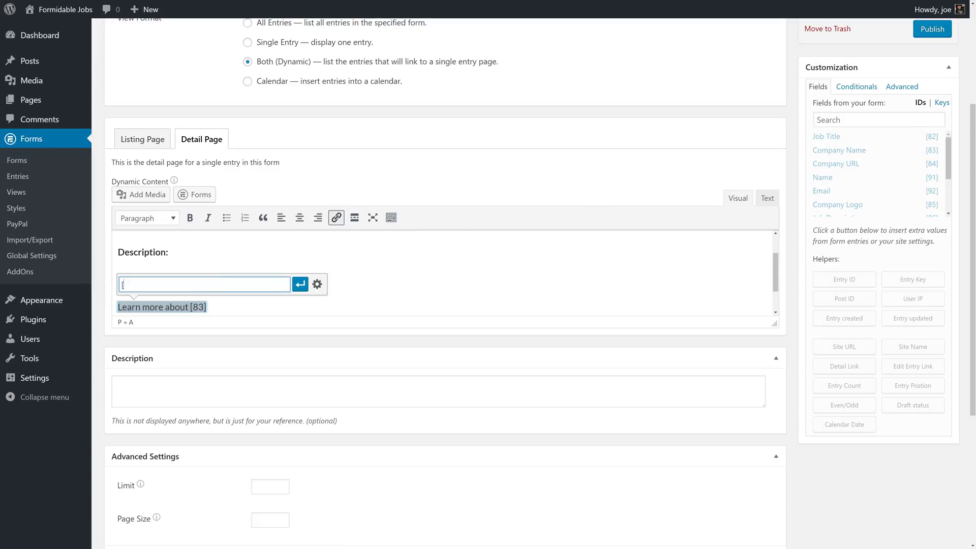
text(84])
click(300, 284)
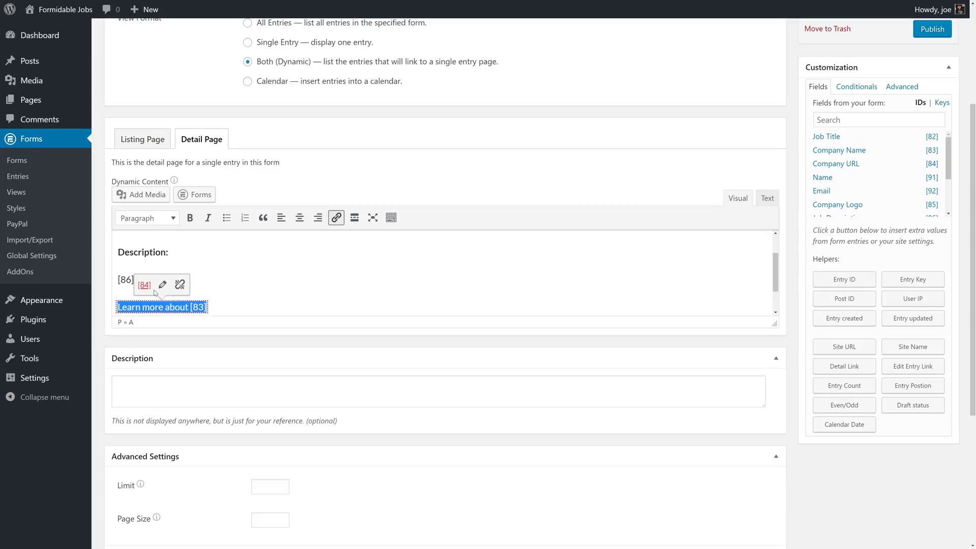
click(763, 198)
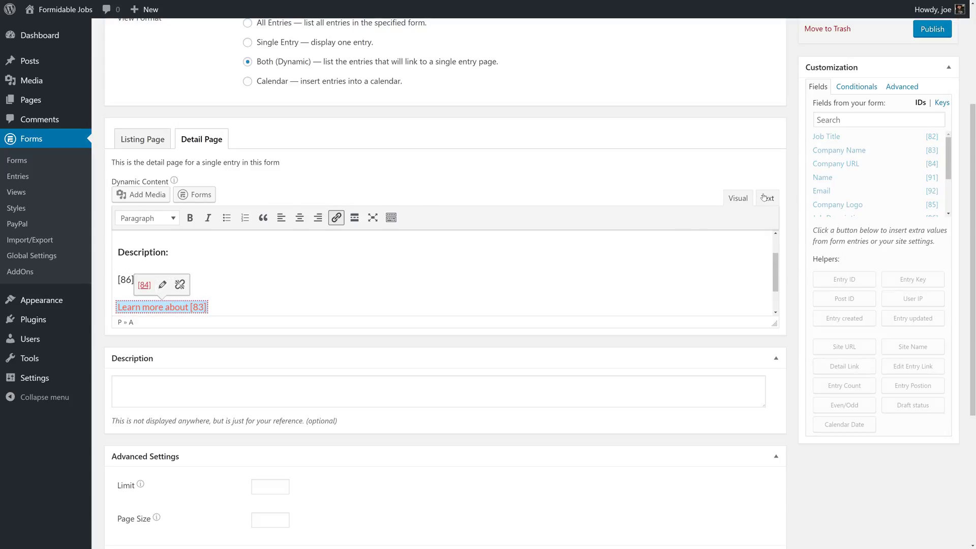
scroll(443, 264, down, 2)
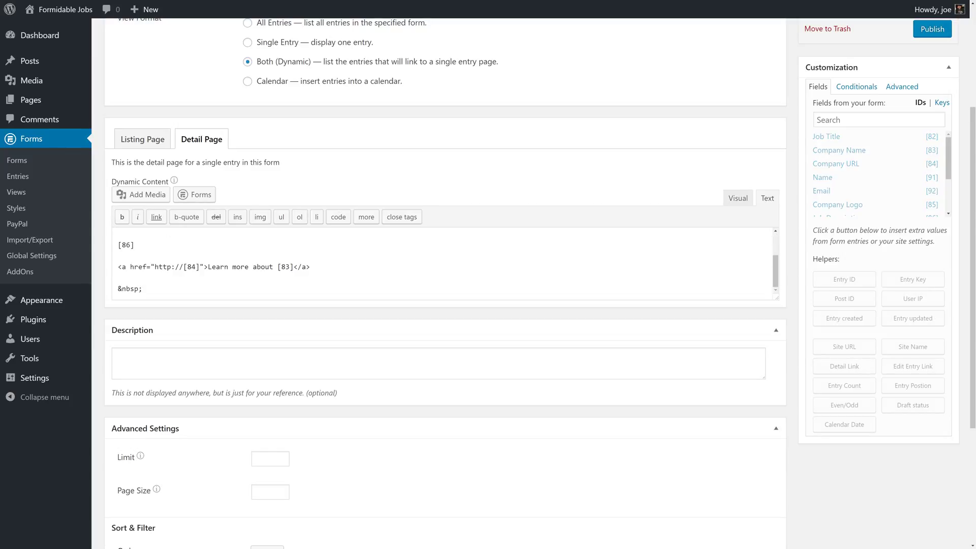
drag(184, 267, 102, 290)
key(BackSpace)
key(BackSpace)
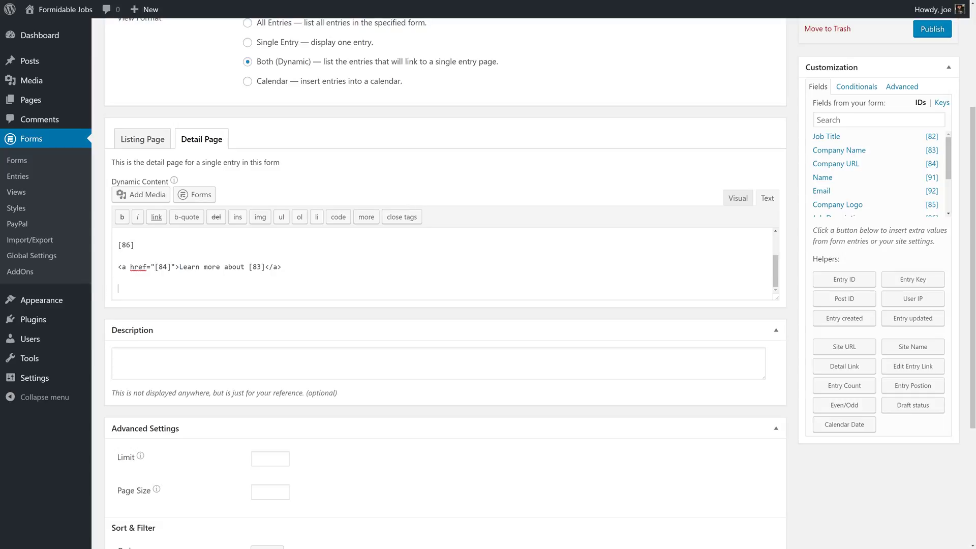
- Insert a blank line above the <h2> heading markup
scroll(445, 264, up, 3)
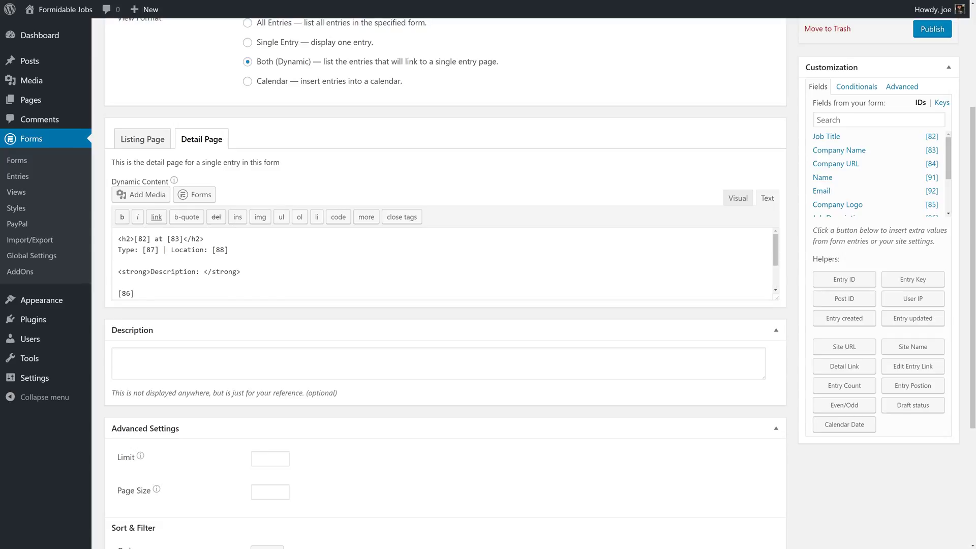
click(118, 238)
key(Return)
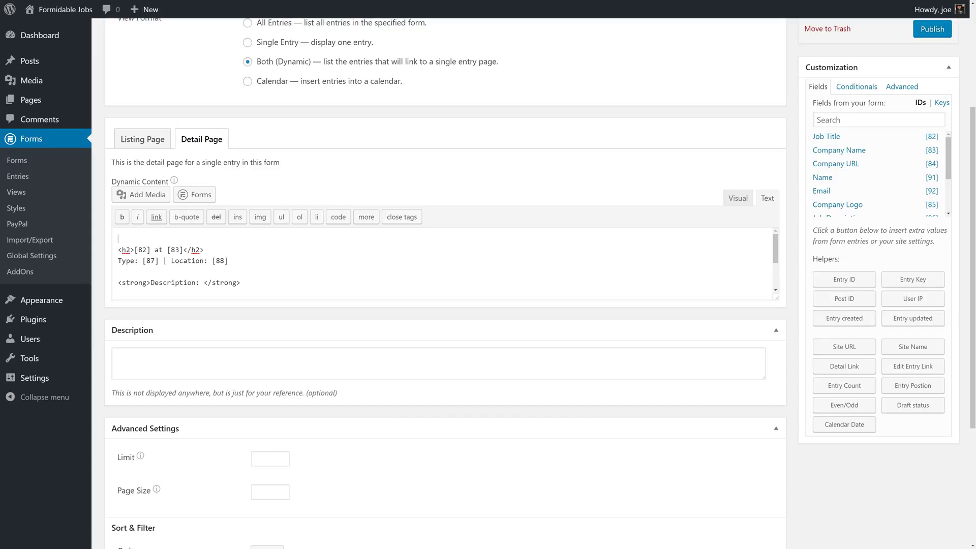
scroll(237, 417, up, 4)
- Insert image [85] with alt 'Logo for [83]' and class 'alignleft company-logo'
click(260, 414)
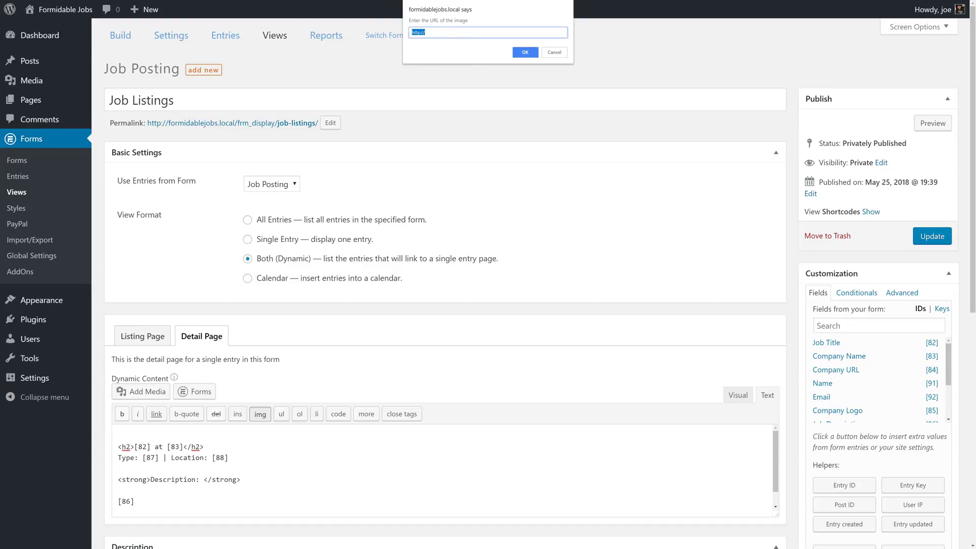
key(BackSpace)
click(524, 53)
text(Logo for [83)
click(525, 52)
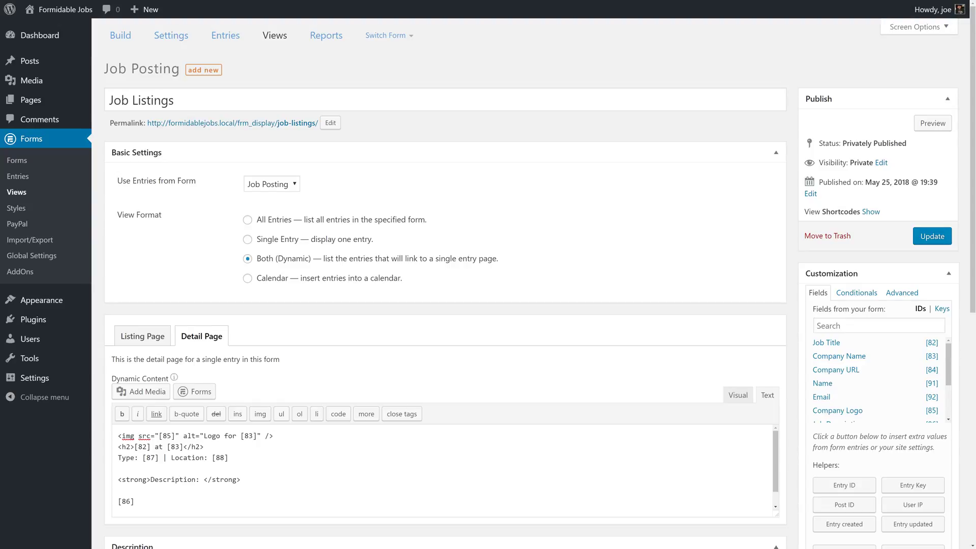
text(class="alignleft company-logo")
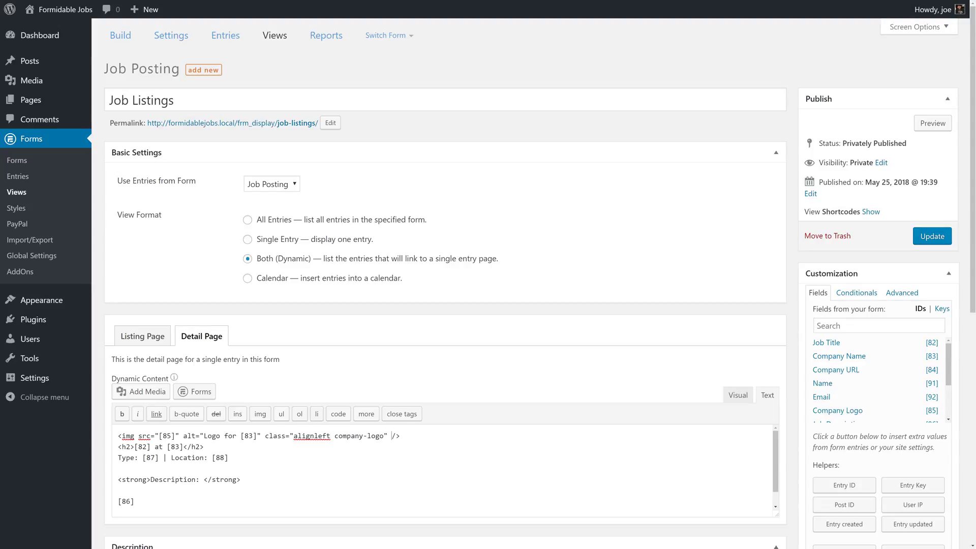
- Update the view and open the Copywriter at Apple job from the live Jobs page
click(932, 236)
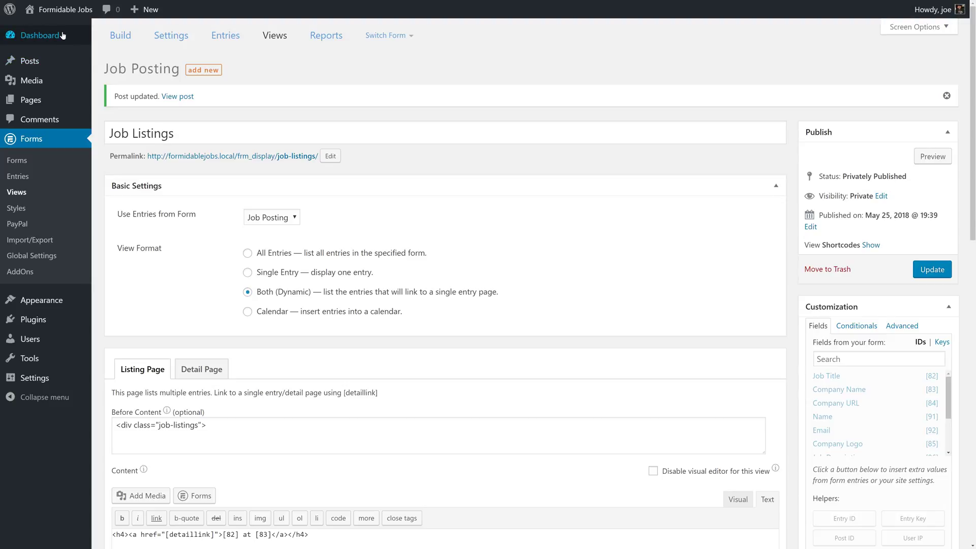
click(34, 101)
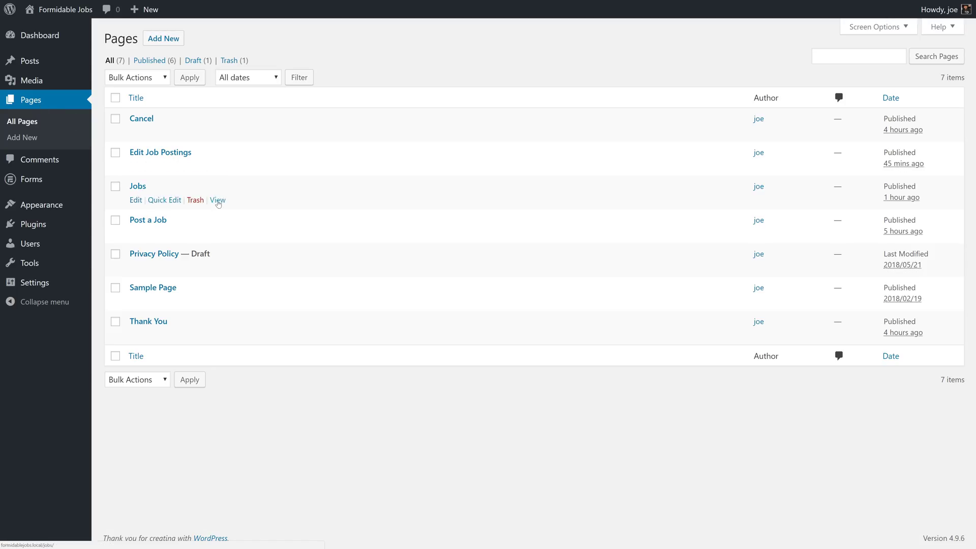
click(217, 200)
click(245, 222)
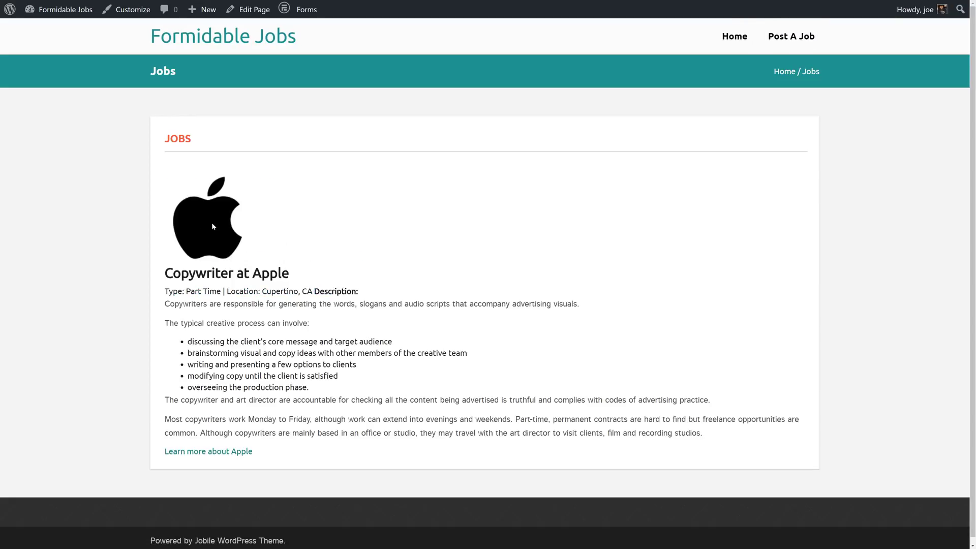
- Inspect the logo image and Description label on the job detail page
right_click(233, 225)
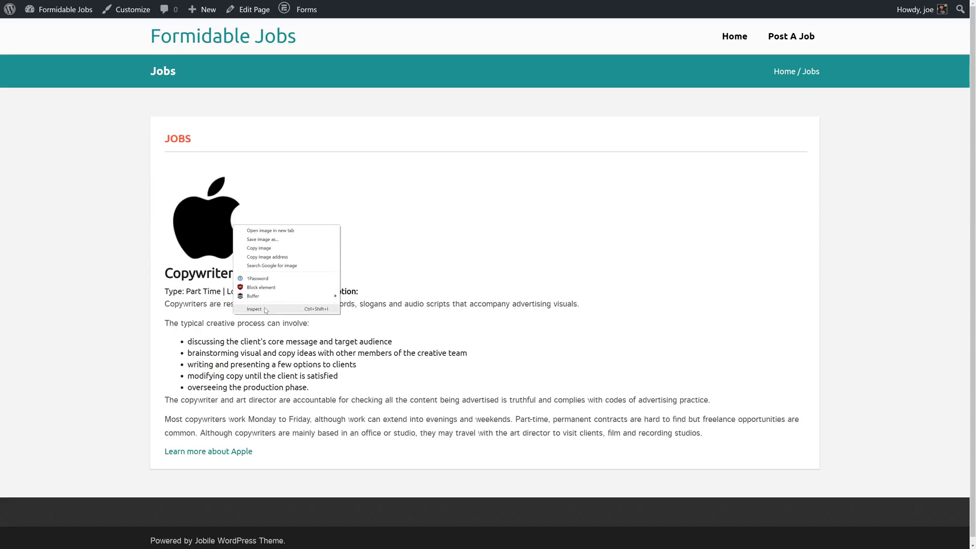
click(429, 244)
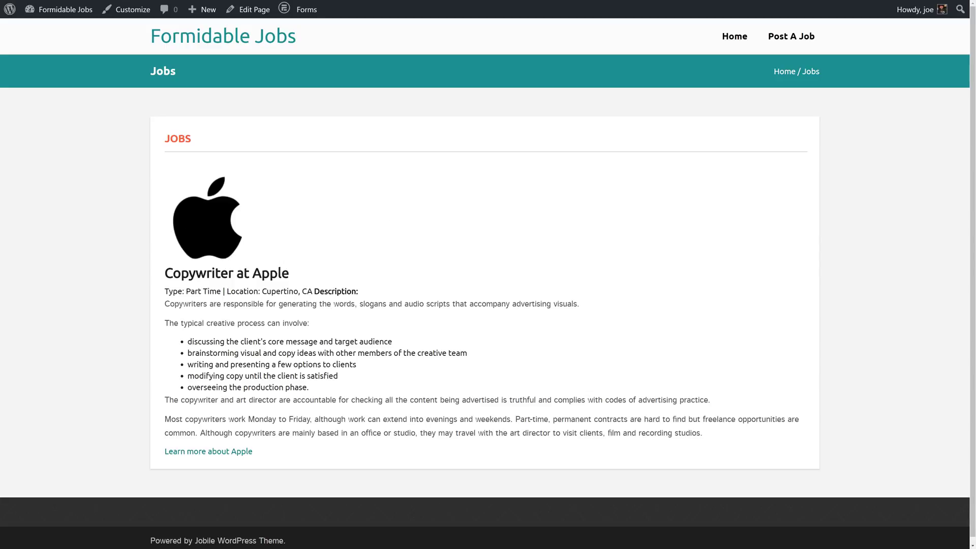
drag(313, 294, 377, 294)
click(377, 294)
- Return to the admin dashboard and open the Job Listings view from Forms > Views
mouse_move(63, 9)
click(43, 29)
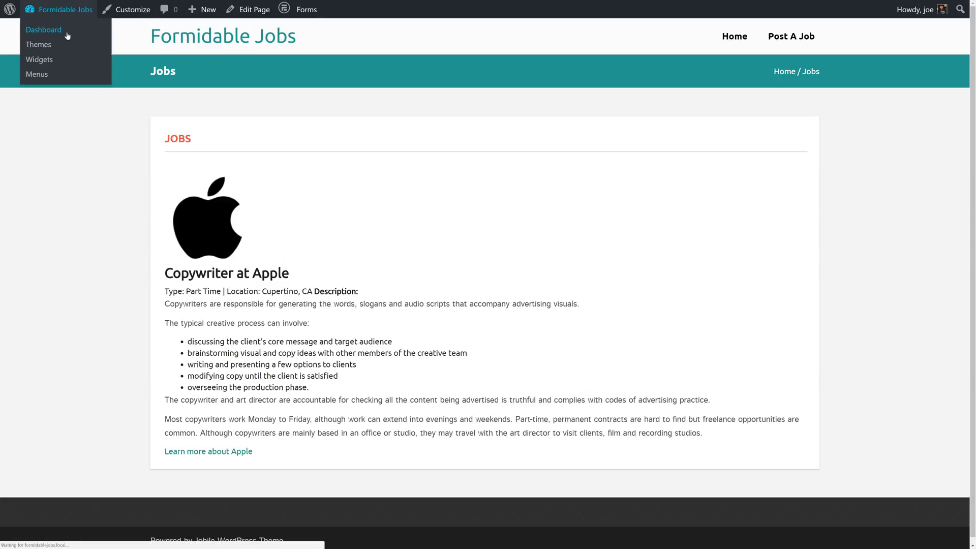
mouse_move(56, 209)
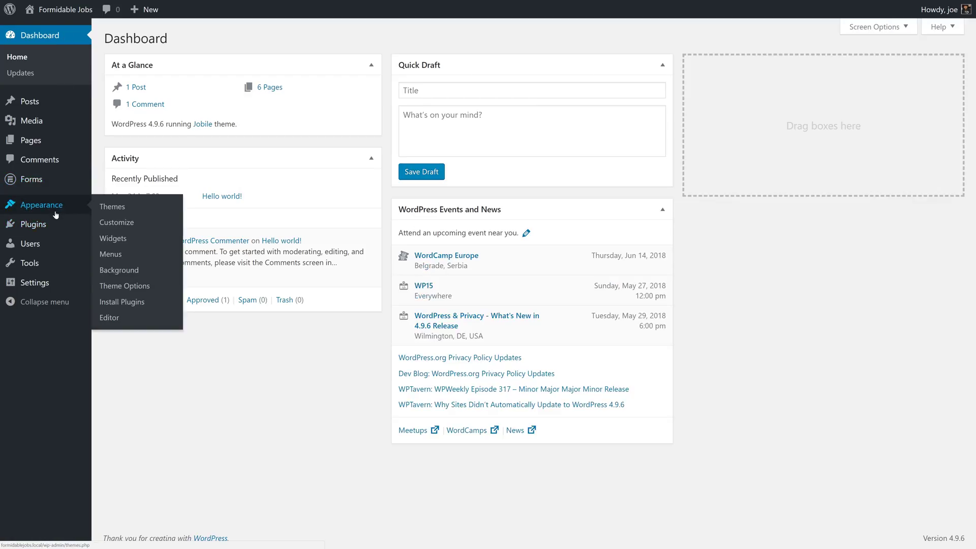
mouse_move(65, 178)
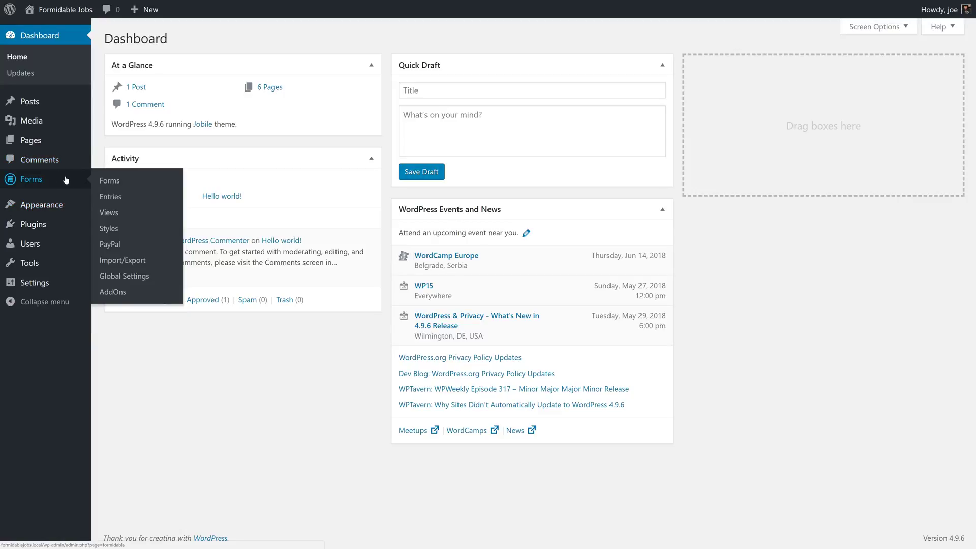
click(109, 212)
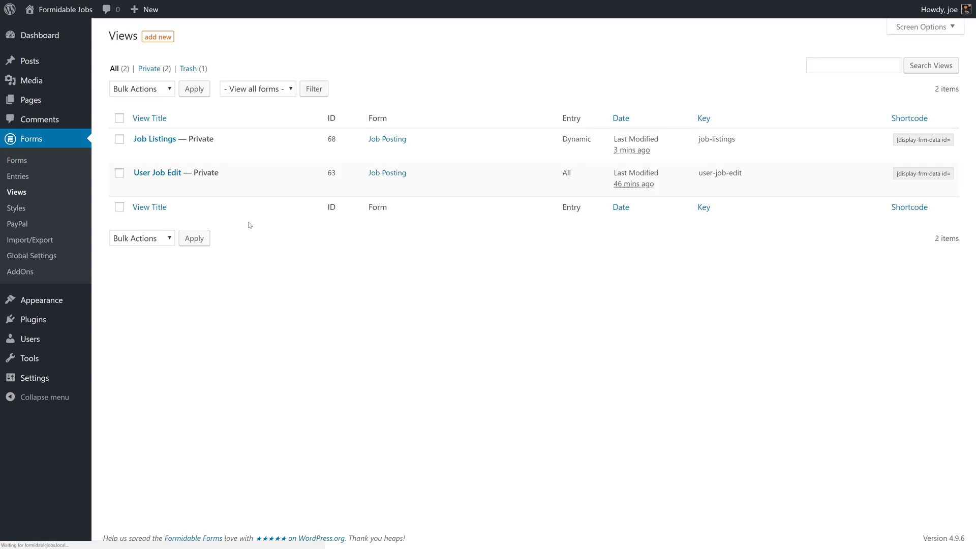
click(168, 141)
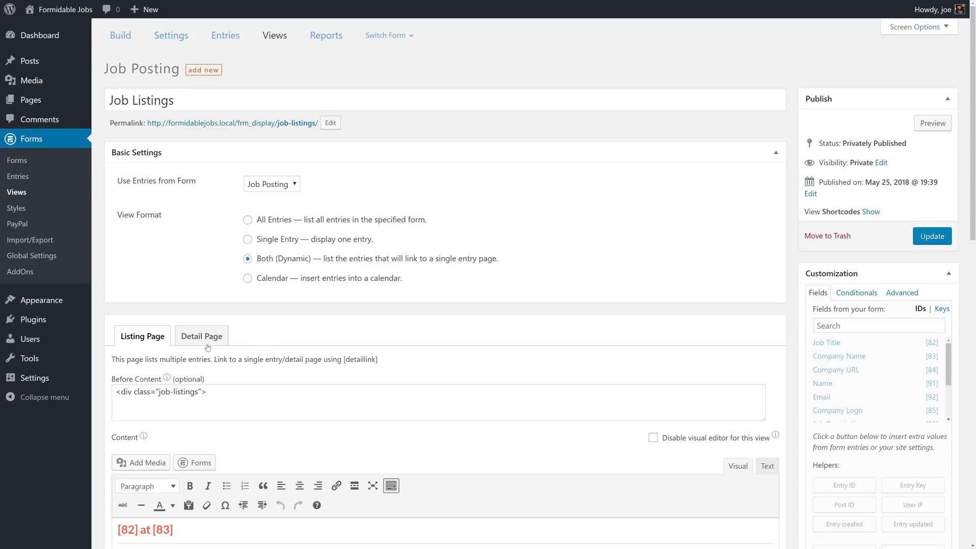
- In the view's detail content HTML, wrap the Description: line in <p></p> tags
click(205, 344)
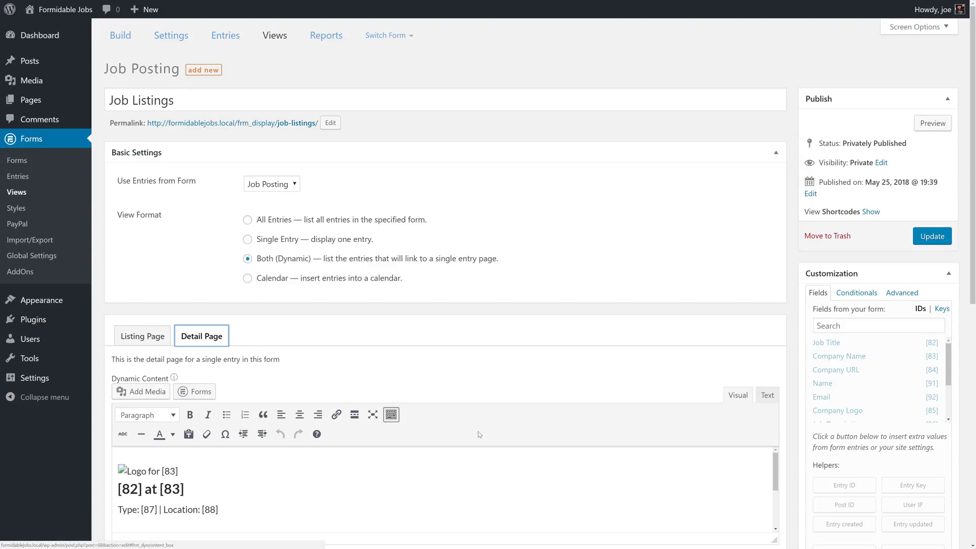
click(760, 399)
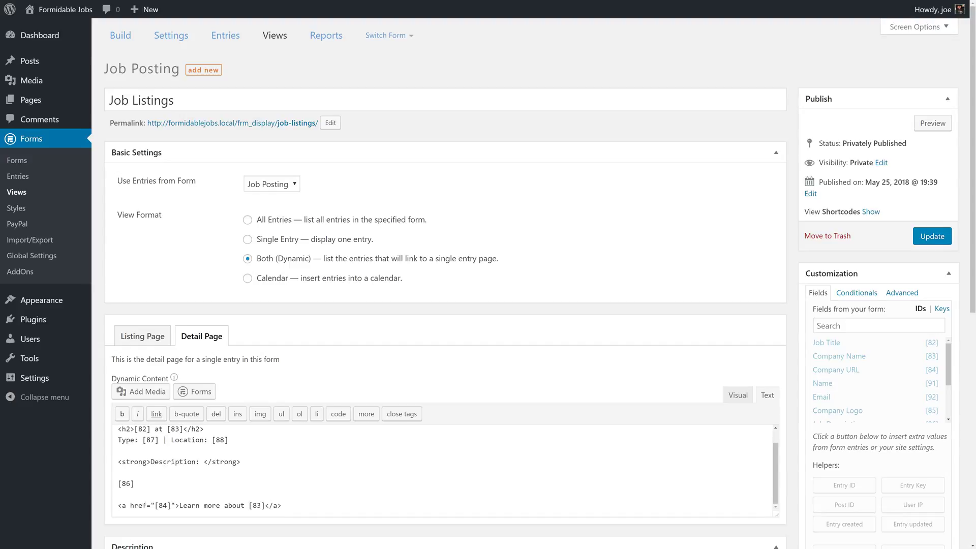
click(118, 461)
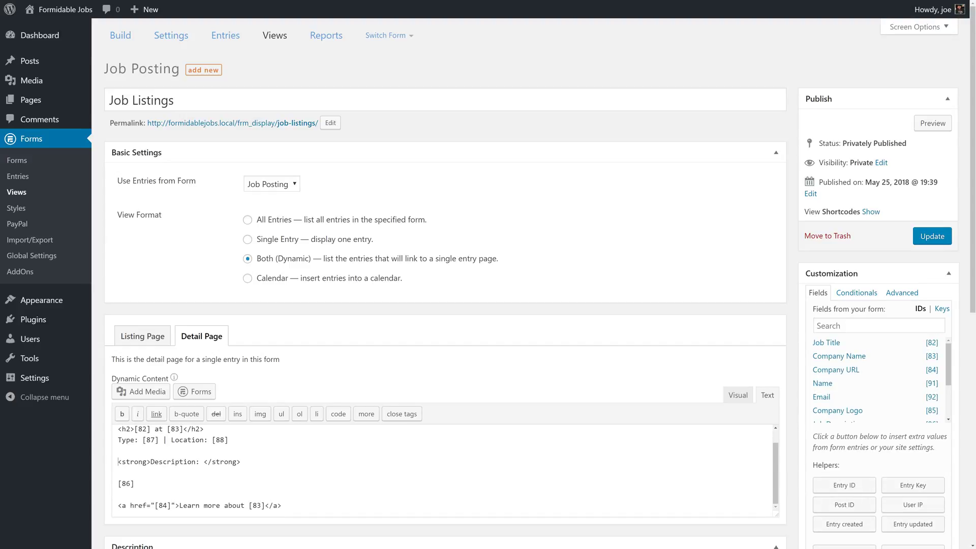
text(<p>)
text(/p>)
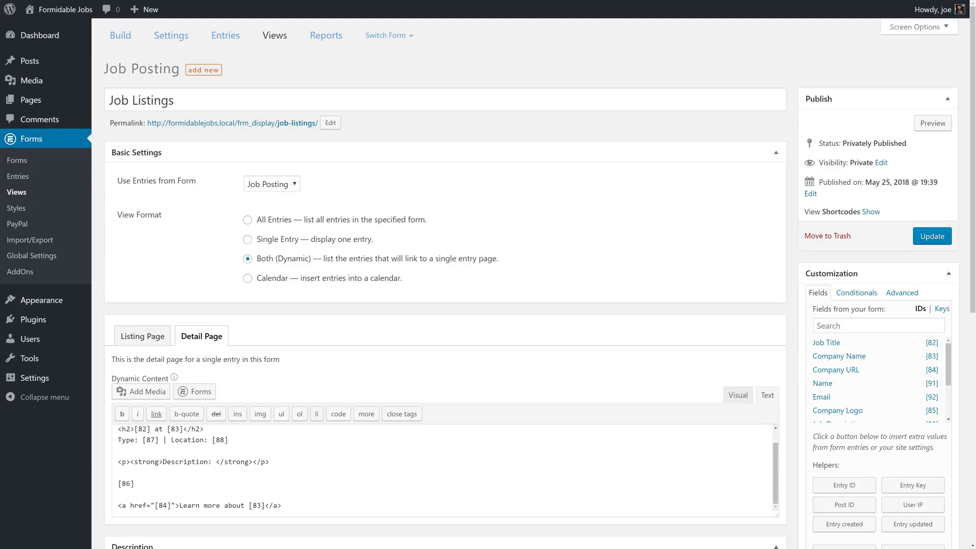
key(BackSpace)
- Wrap the Learn more link and Type and Location lines in <p></p> tags, then update the view
click(118, 505)
text(<p>)
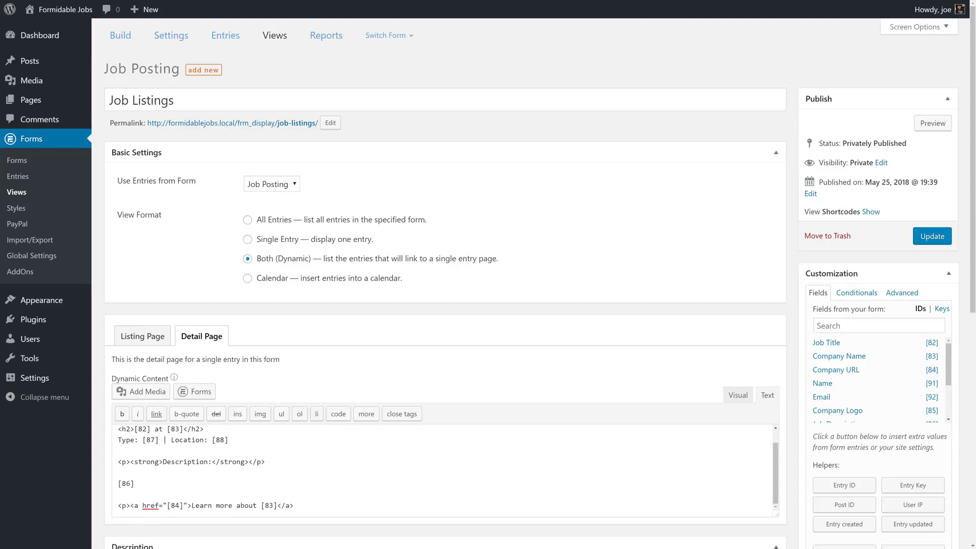
text(/p>)
click(118, 439)
text(<p>)
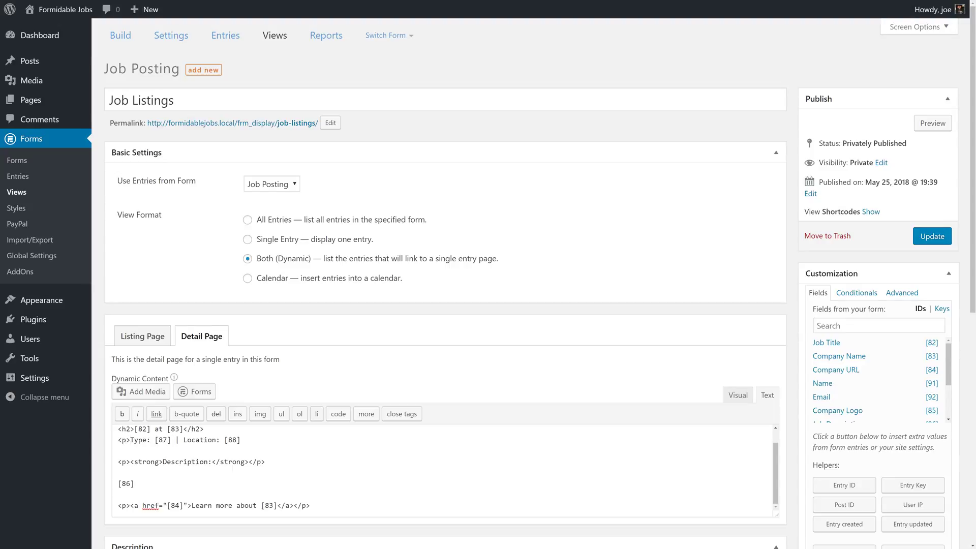
text(</p>)
scroll(443, 468, up, 1)
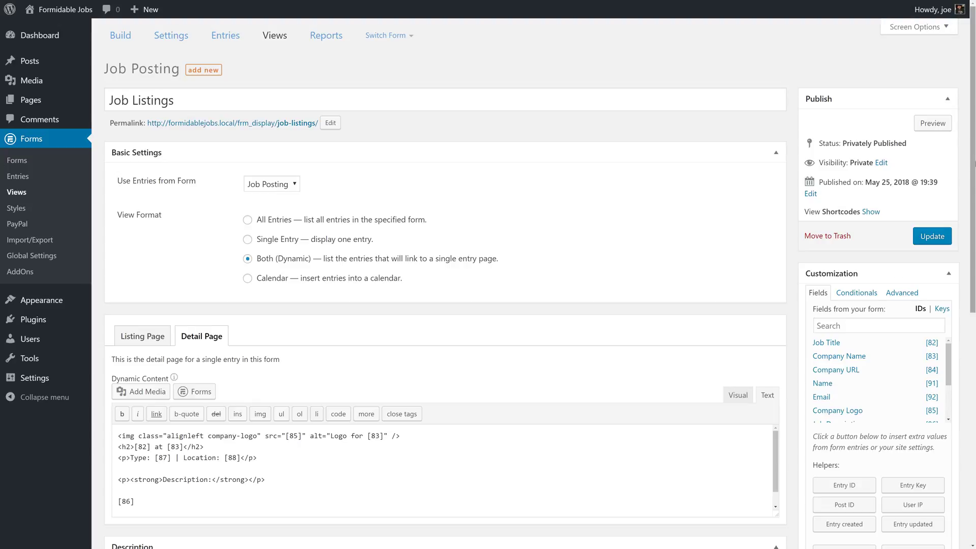
click(932, 237)
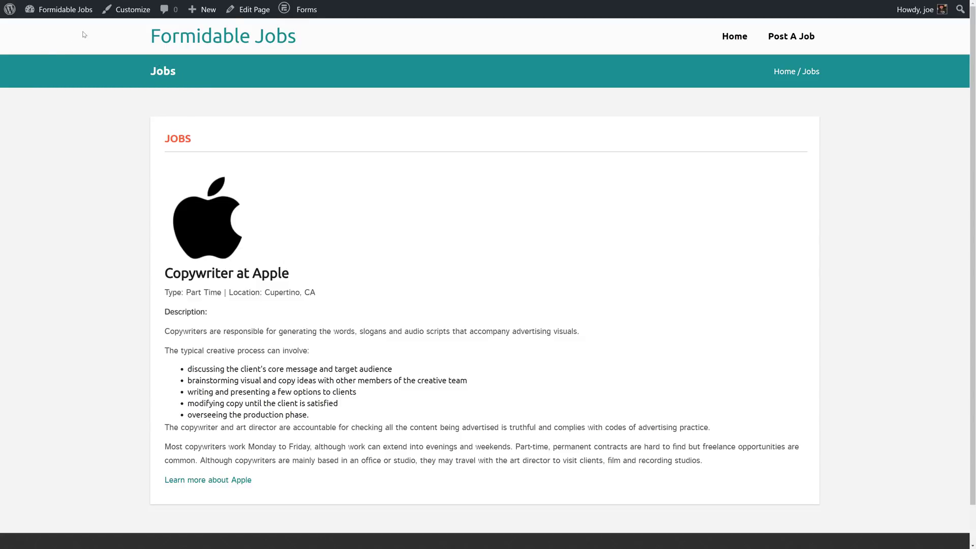
- Edit the Jobs page and add a blank line above the [display-frm-data id="68"] shortcode
click(248, 11)
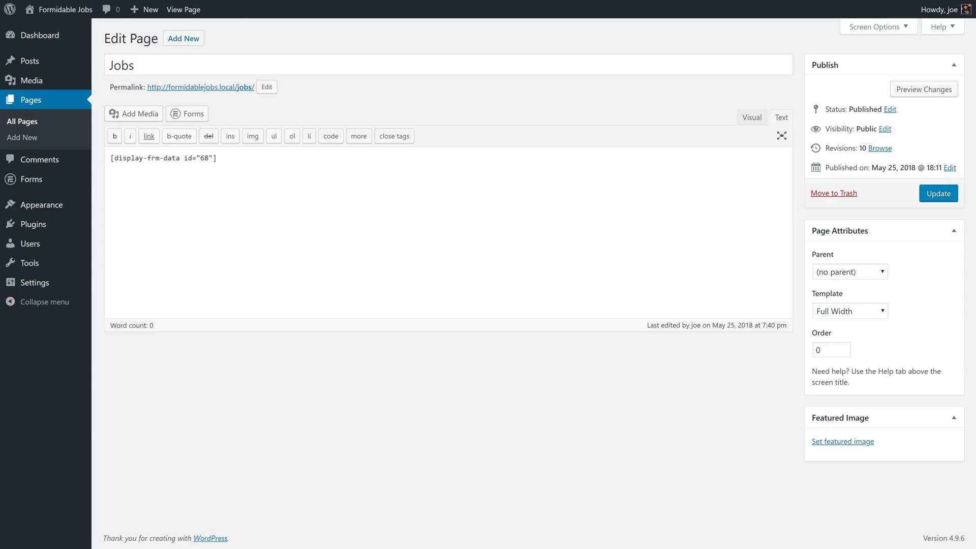
key(Return)
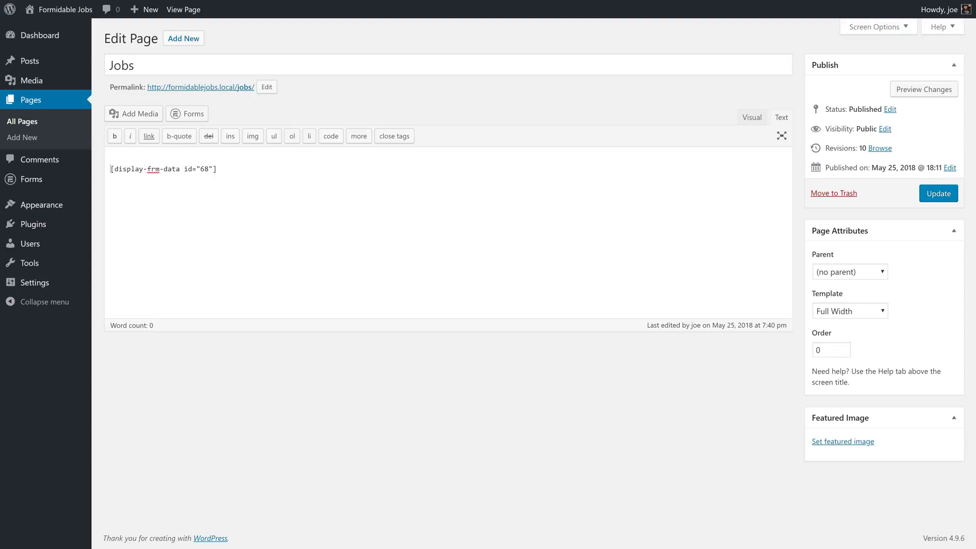
- Insert a Formidable search form shortcode with Formidable styling enabled at the top of the page
click(192, 114)
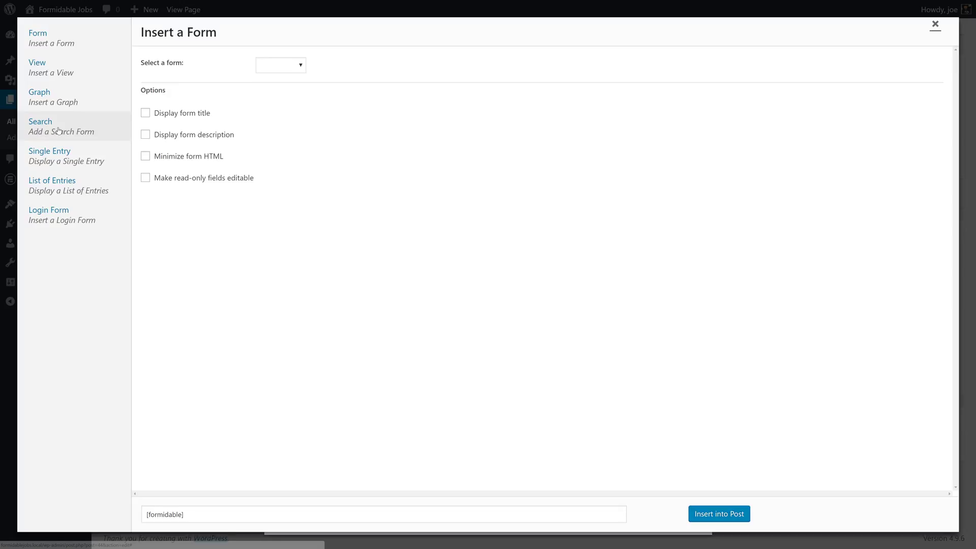
click(85, 120)
click(183, 86)
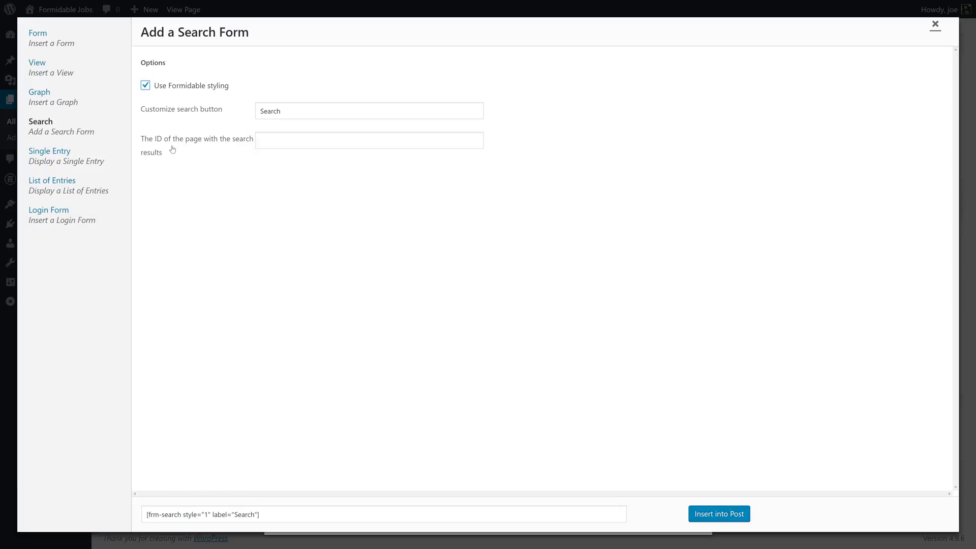
click(720, 514)
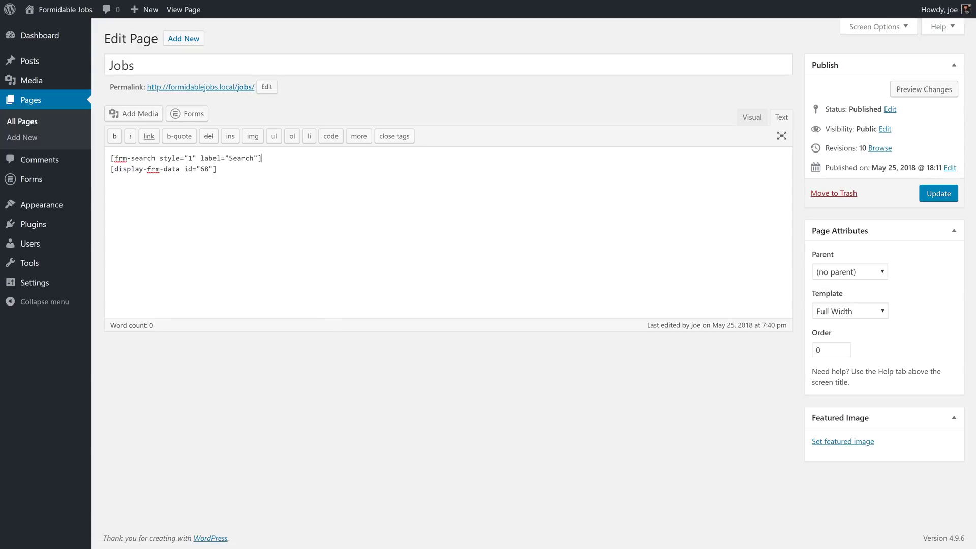
- In the Visual editor, add a horizontal divider between the search and listings shortcodes
key(Return)
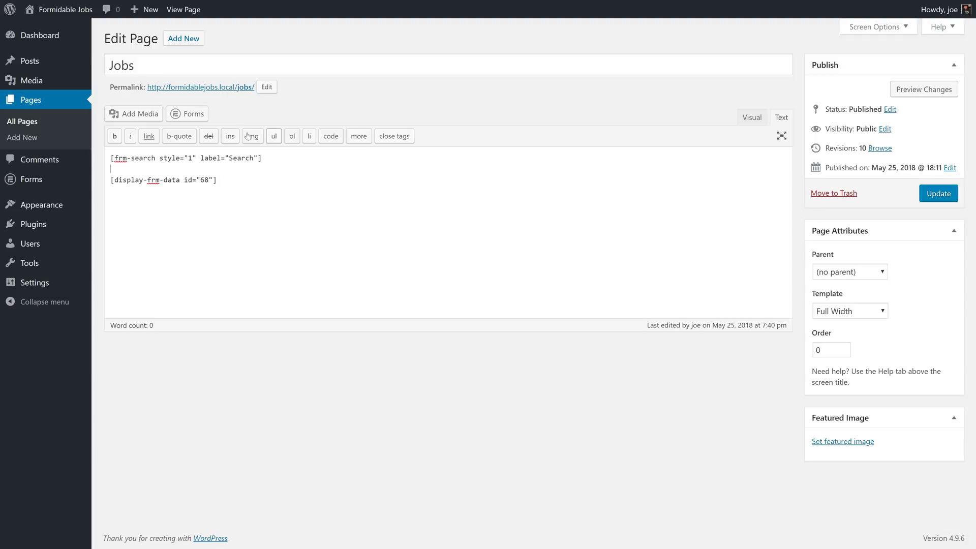
click(358, 137)
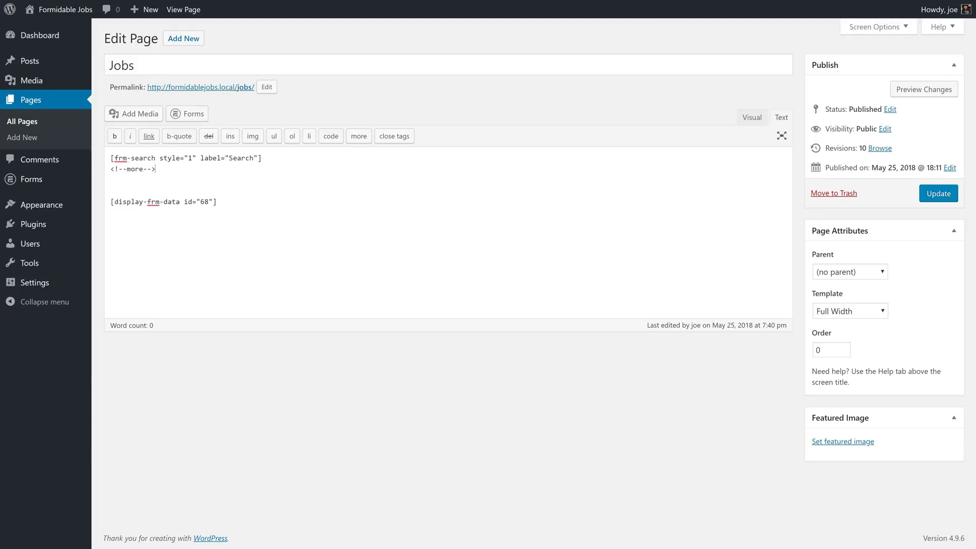
drag(156, 169, 94, 171)
key(BackSpace)
click(752, 117)
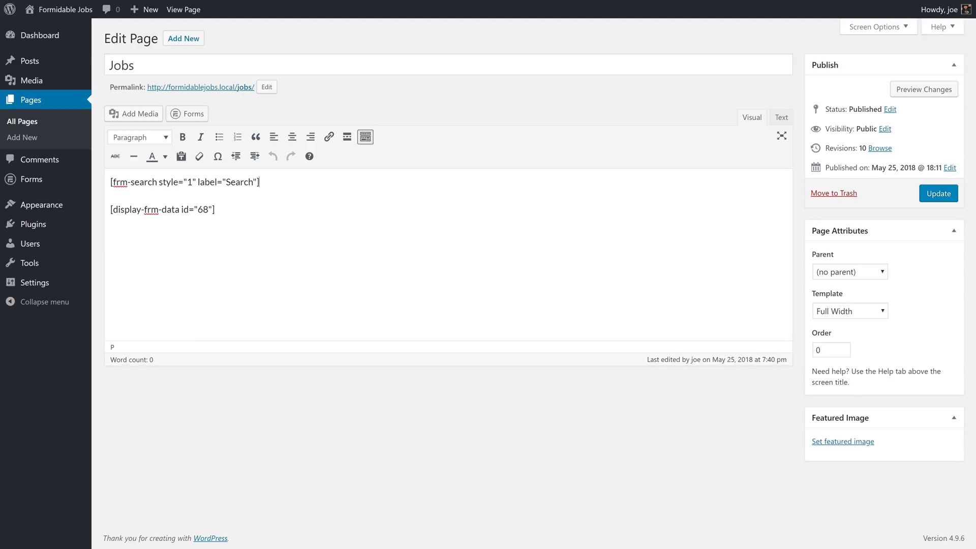
key(Return)
click(134, 156)
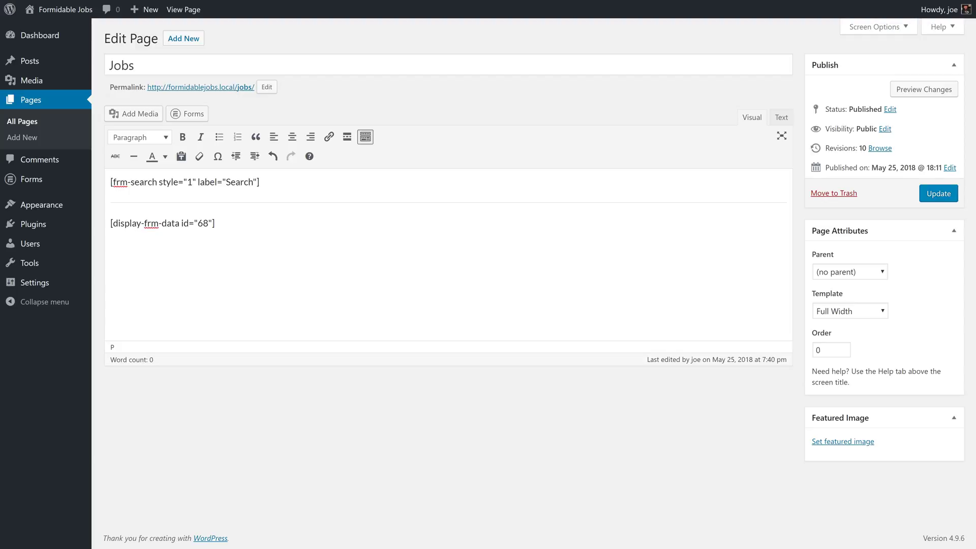
- Add a 'Search:' Heading 3 above the search form
key(Return)
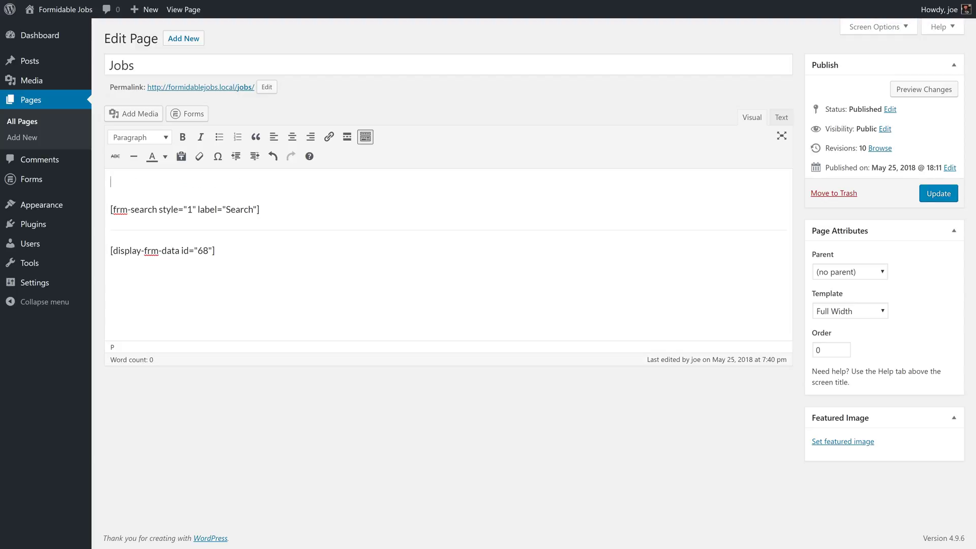
text(Search:)
key(shift+Home)
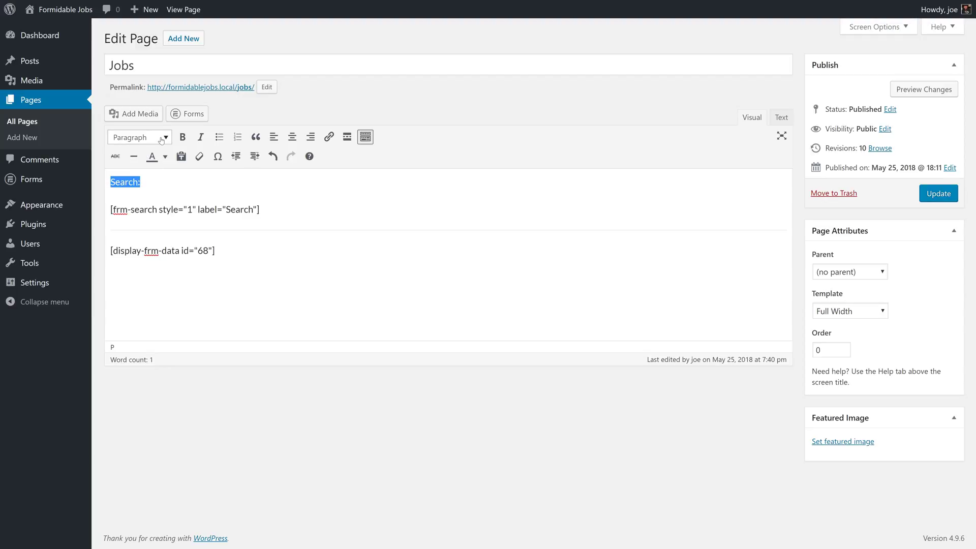
click(161, 140)
click(149, 223)
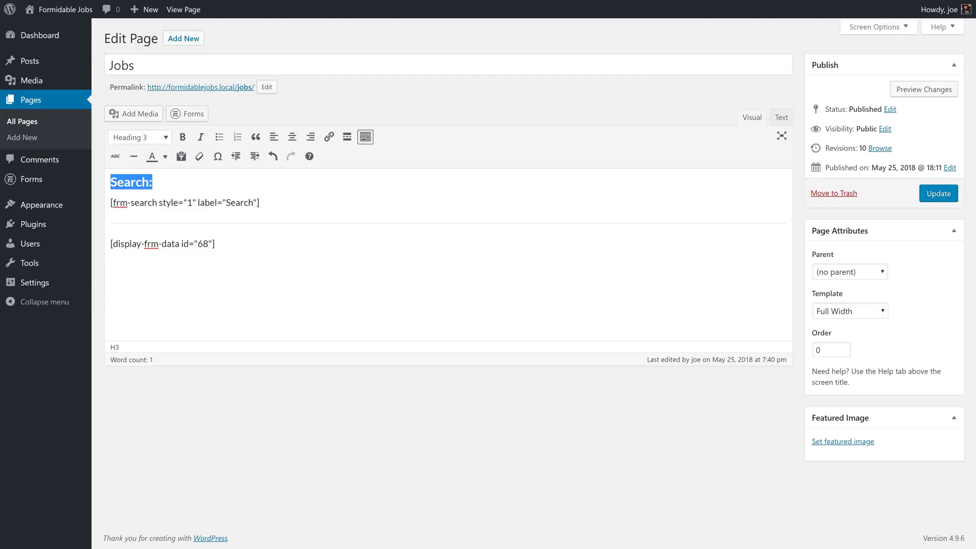
- Add an 'All Jobs' Heading 3 above the listings and update the Jobs page
click(260, 203)
key(Return)
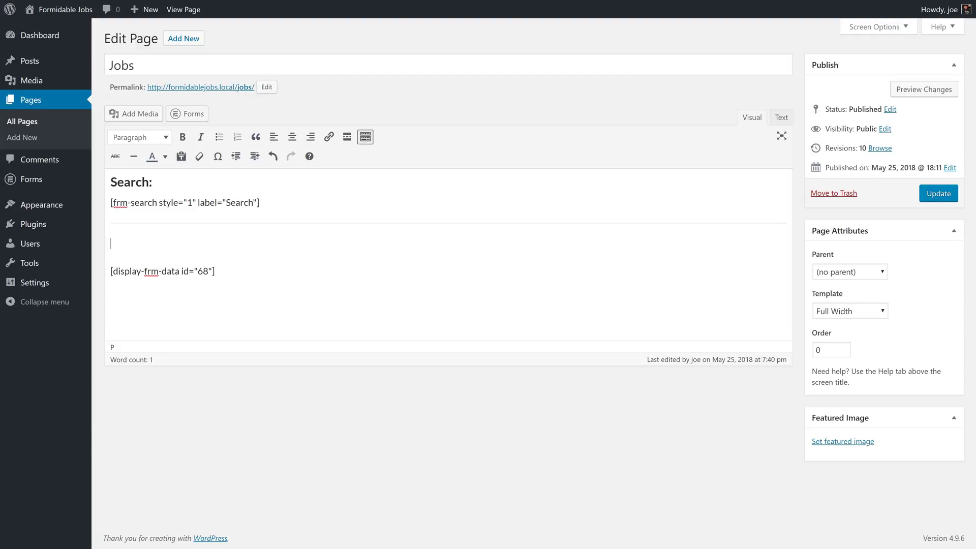
text(ALl Jobs)
key(BackSpace)
text(l)
key(shift+Home)
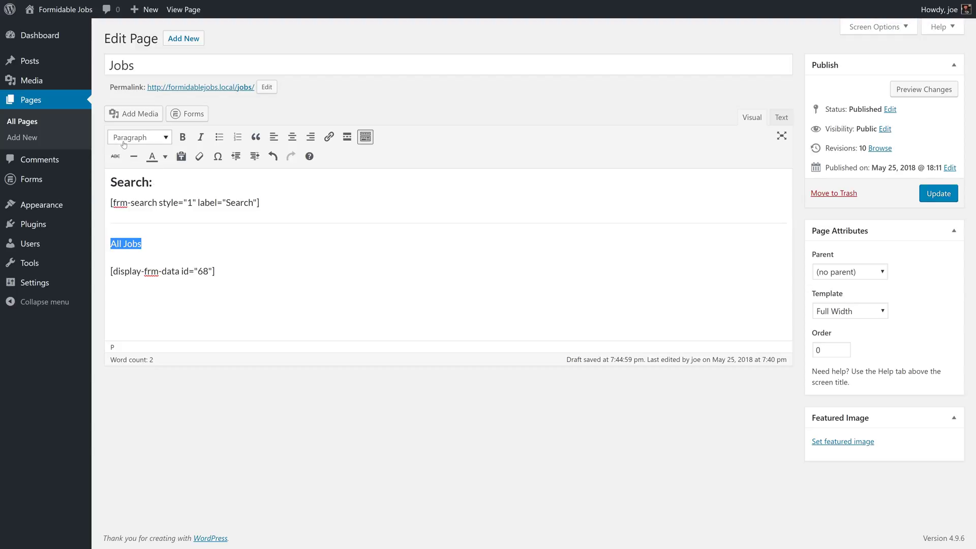
click(130, 140)
click(137, 222)
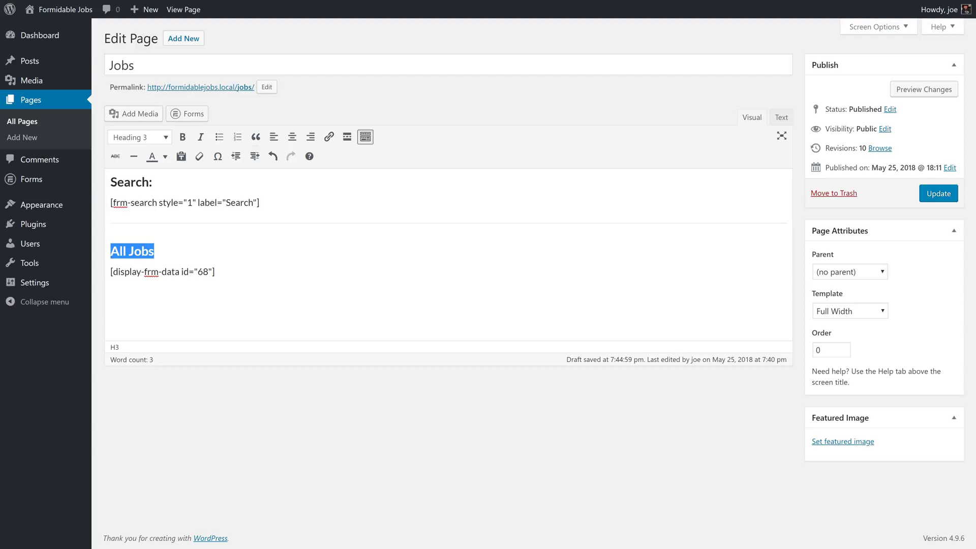
click(932, 199)
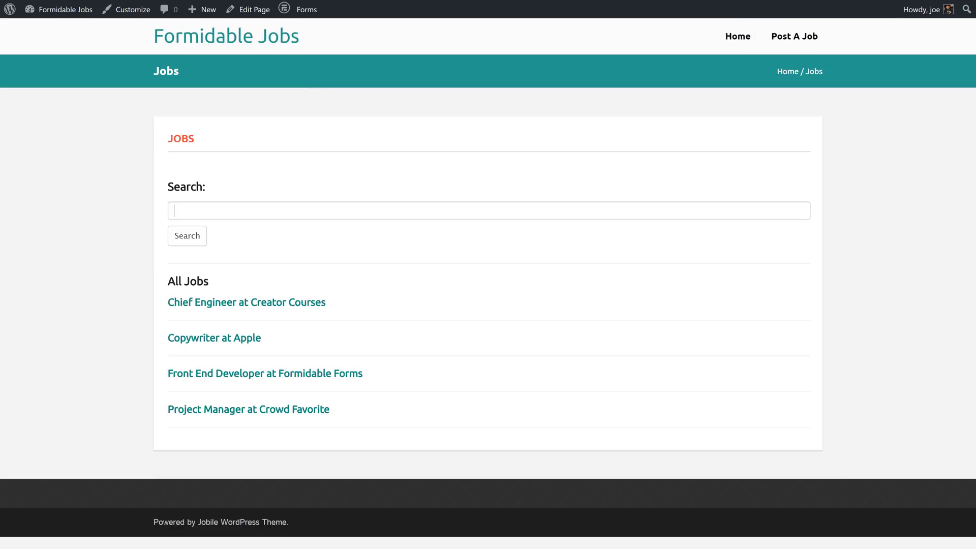
- Search the live Jobs page for 'Developer' to filter the listings
click(214, 210)
text(Developer)
key(Return)
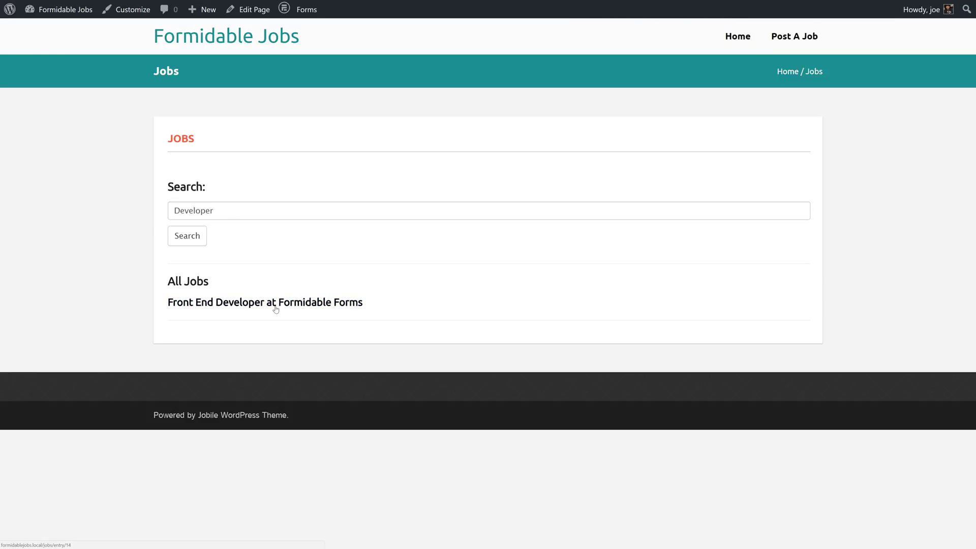
- Open the Front End Developer at Formidable Forms job and scroll through its details
click(317, 304)
scroll(333, 311, down, 3)
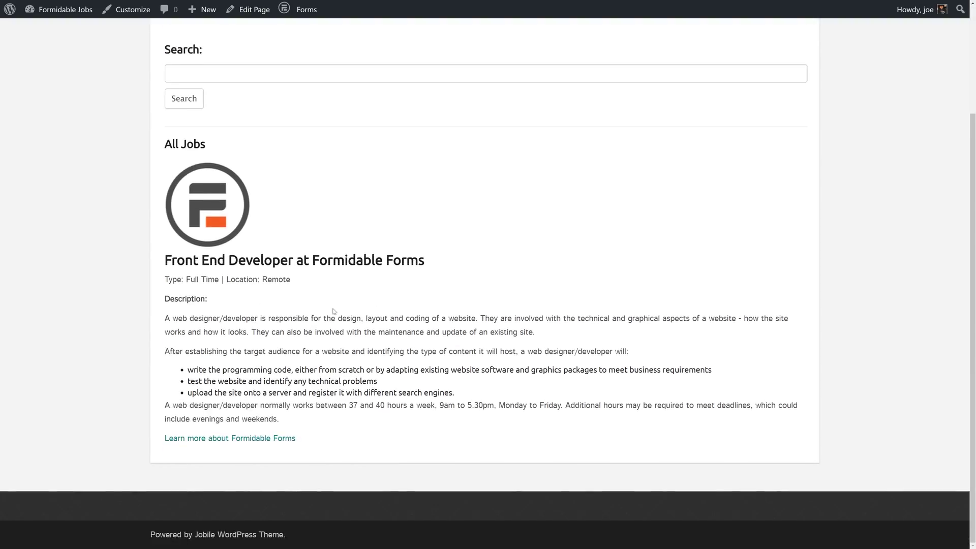
scroll(333, 312, up, 3)
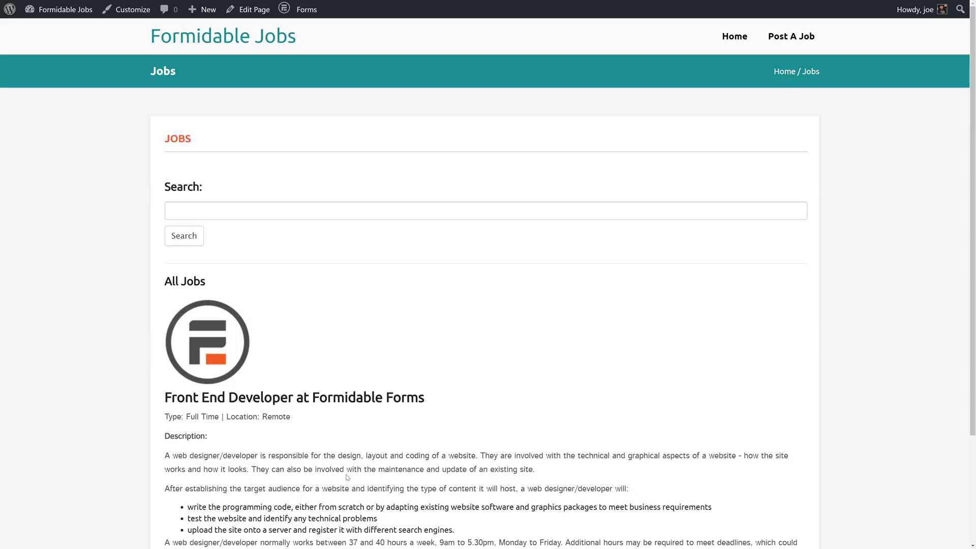
scroll(394, 414, down, 2)
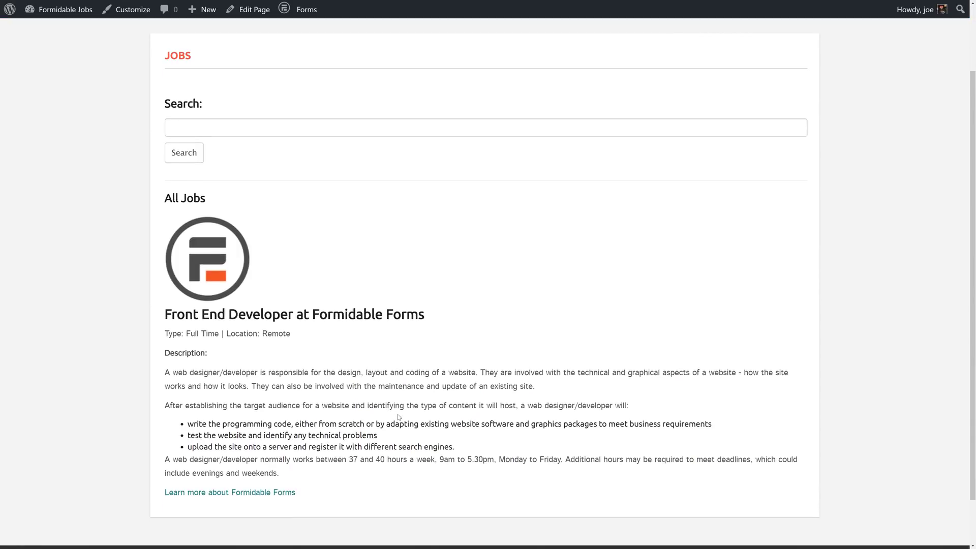
scroll(399, 417, up, 2)
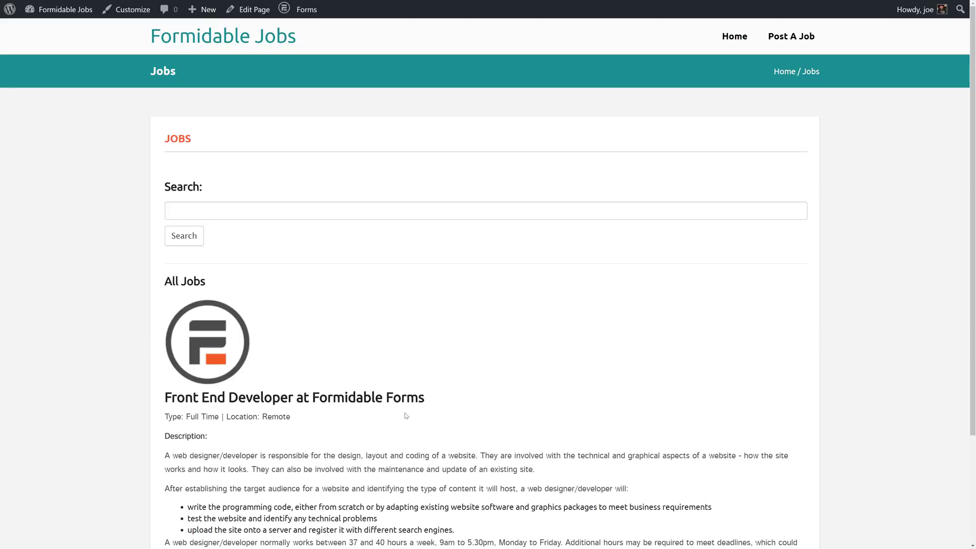
scroll(405, 415, down, 3)
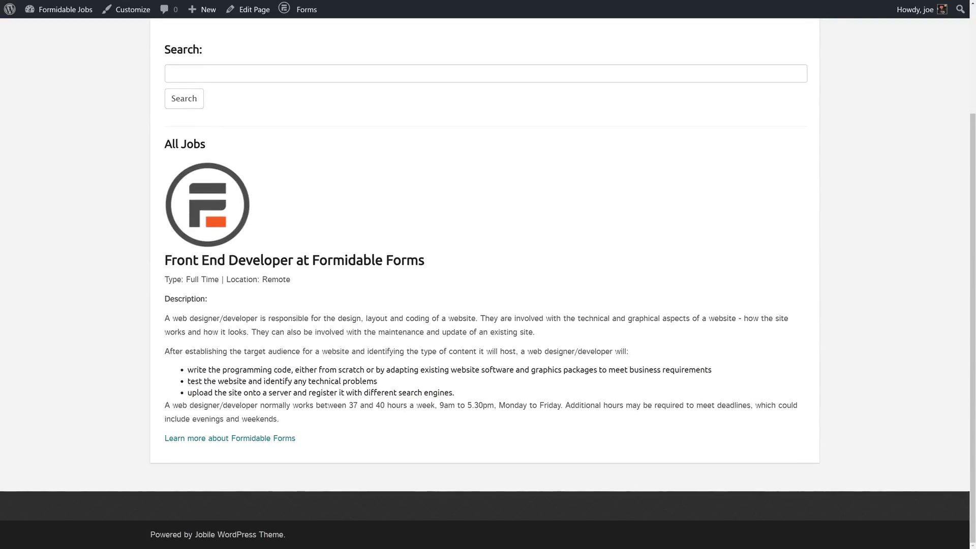